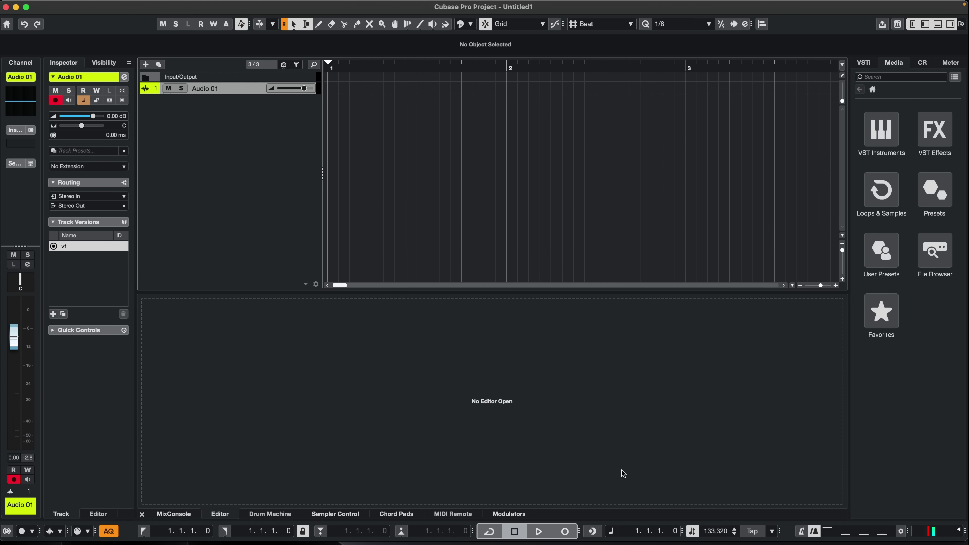
- Drop the Vocal - Fall Down - Amin sample onto Audio 01 at bar 1 and play it back
{"action": "key", "text": "super+Tab"}
{"action": "left_click_drag", "start_coordinate": [683, 211], "coordinate": [342, 96]}
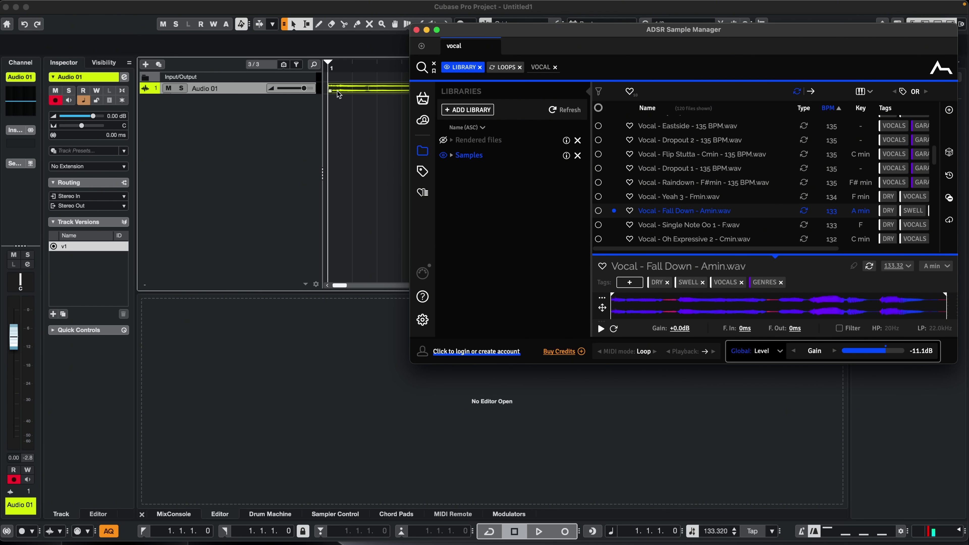
{"action": "left_click", "coordinate": [349, 129]}
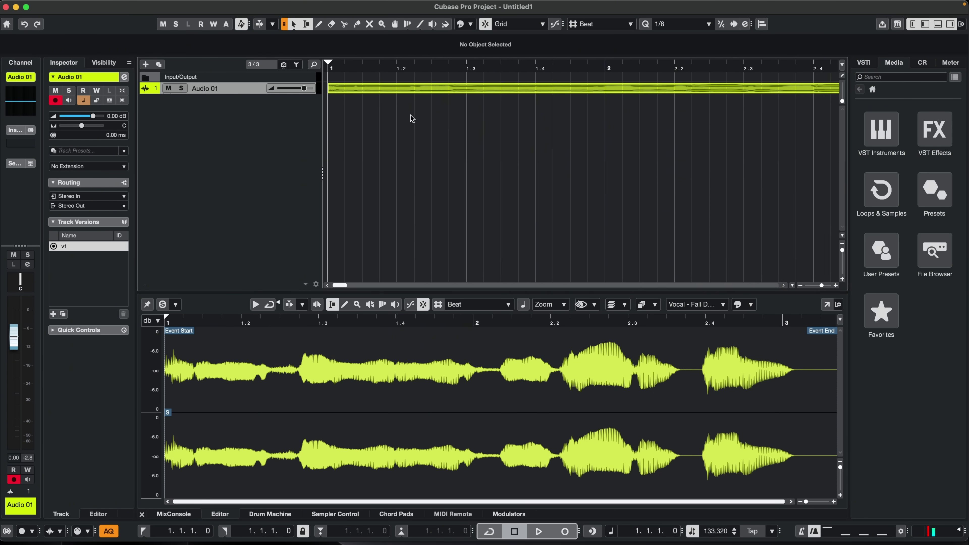
{"action": "scroll", "coordinate": [410, 115], "scroll_direction": "up", "scroll_amount": 2}
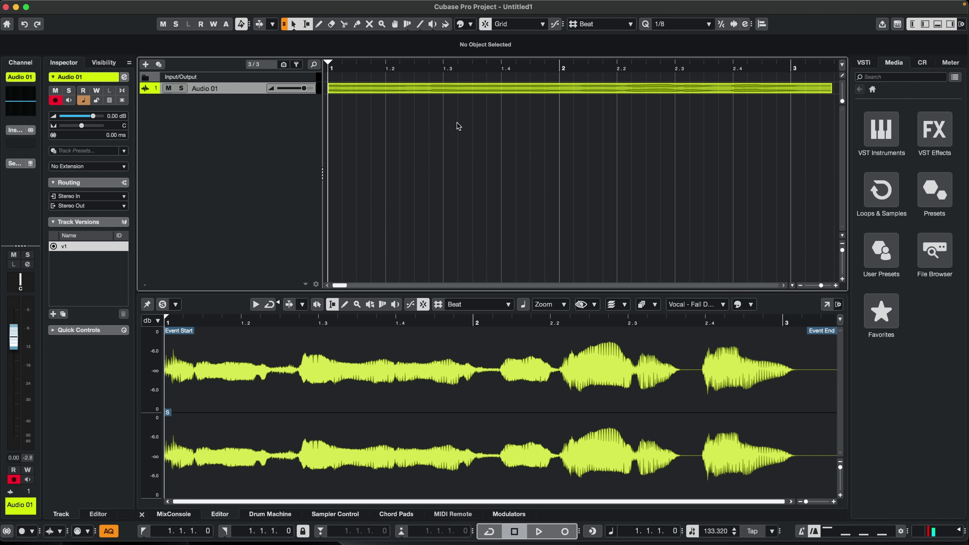
{"action": "key", "text": "space"}
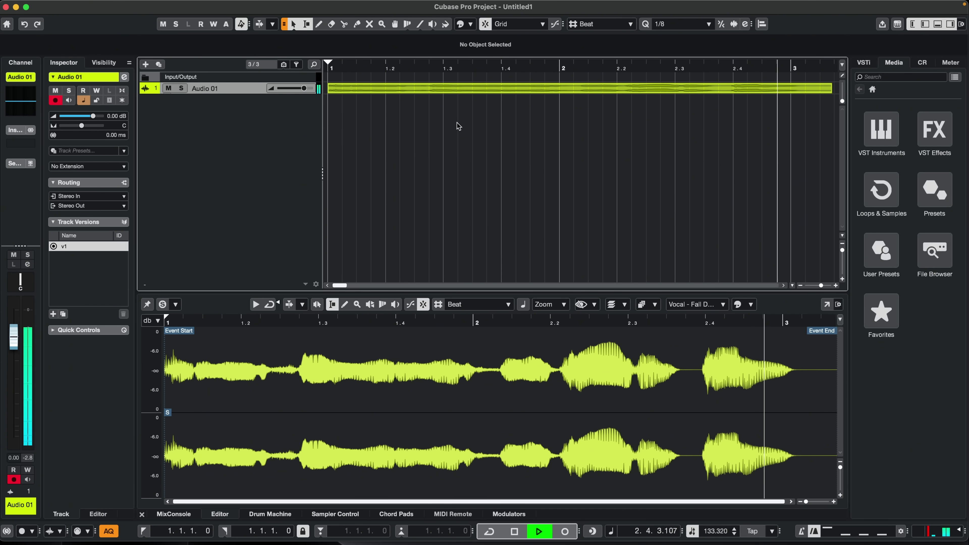
{"action": "key", "text": "space"}
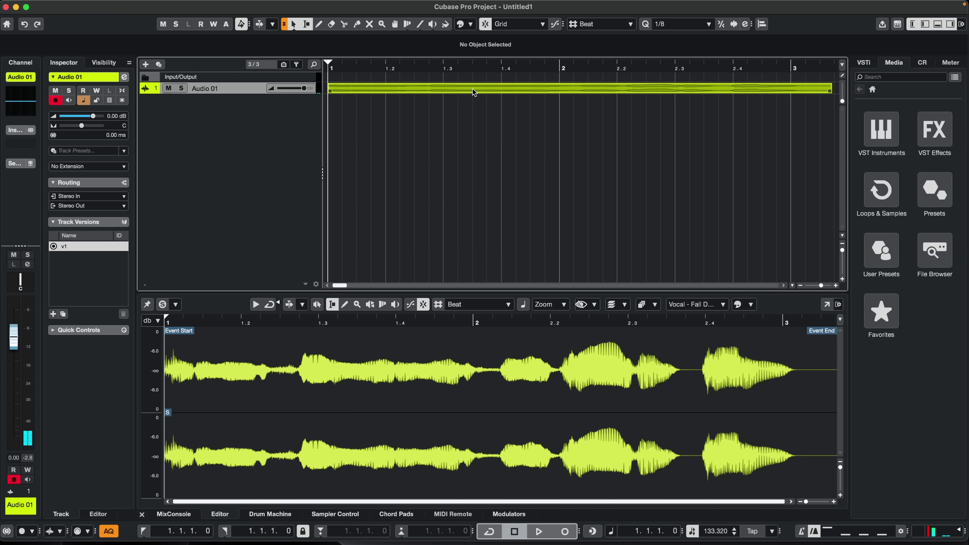
{"action": "left_click", "coordinate": [474, 92]}
- Enlarge Audio 01 and turn down the vocal's tail from just before beat 2.4 to the end
{"action": "key", "text": "alt+s"}
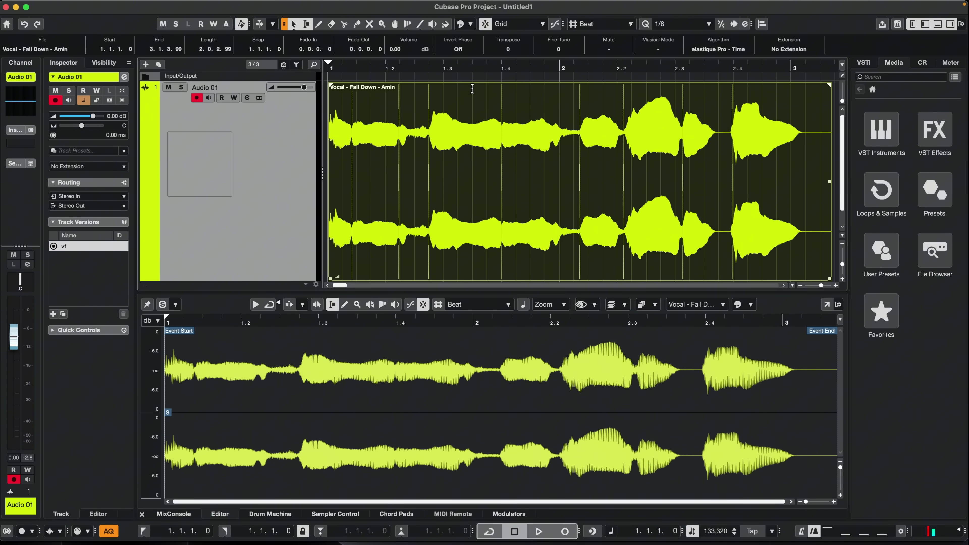
{"action": "left_click", "coordinate": [736, 149]}
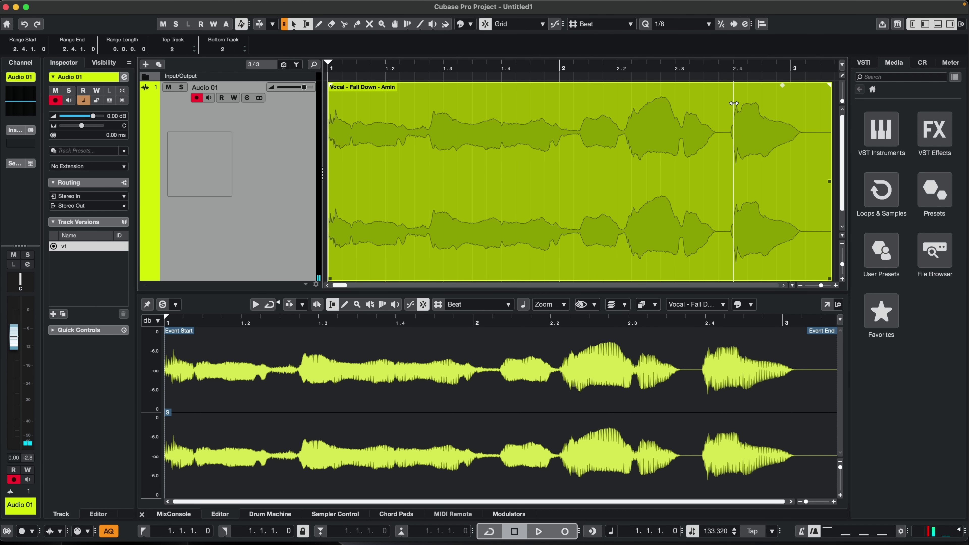
{"action": "left_click", "coordinate": [734, 146]}
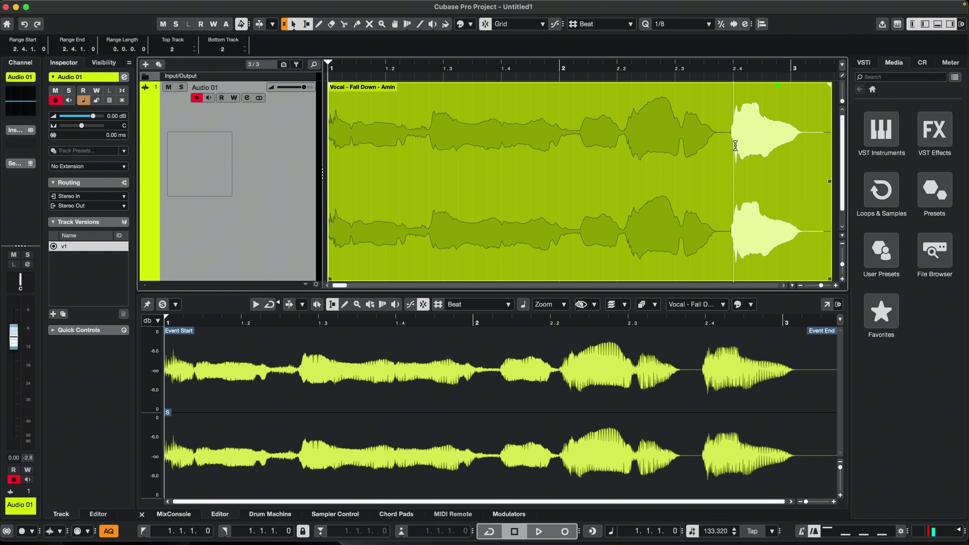
{"action": "left_click", "coordinate": [733, 145]}
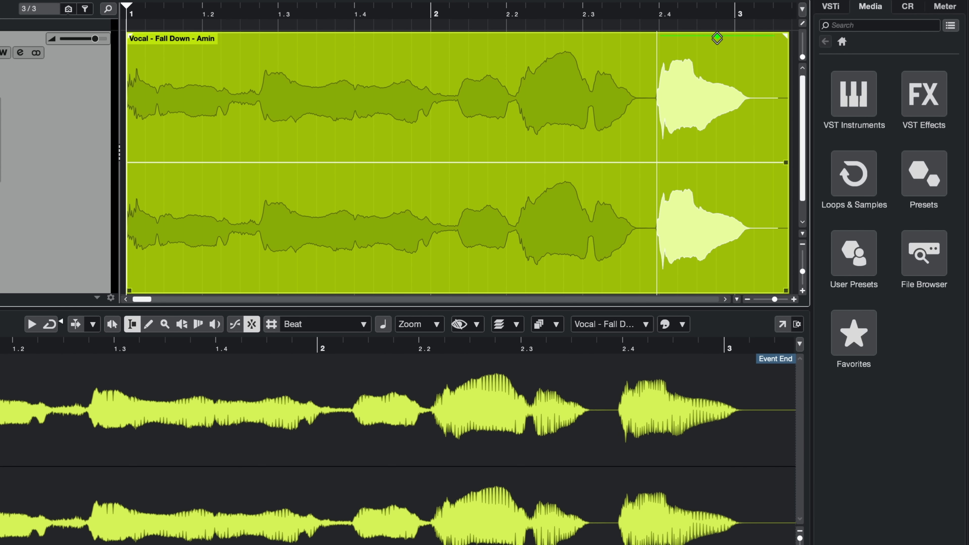
{"action": "left_click_drag", "start_coordinate": [718, 39], "coordinate": [723, 79]}
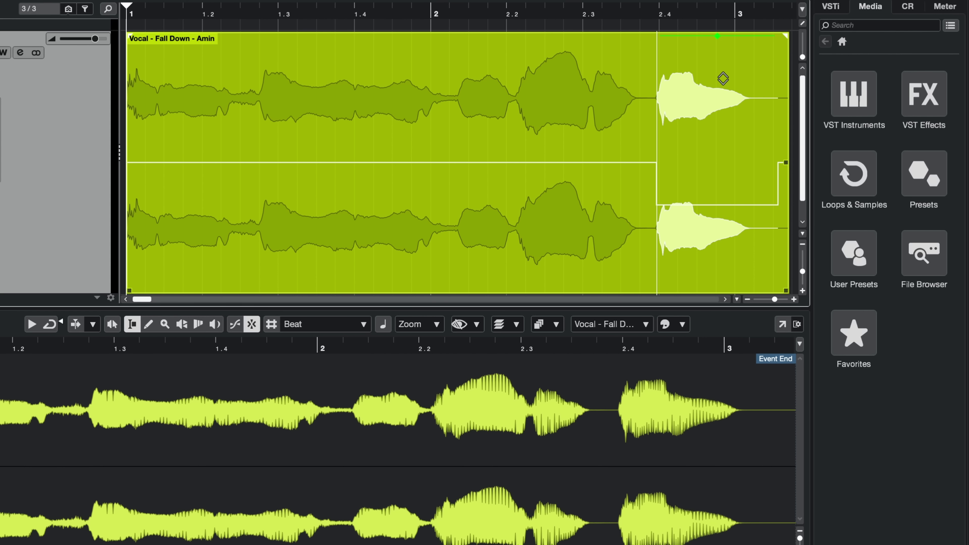
{"action": "left_click", "coordinate": [662, 89]}
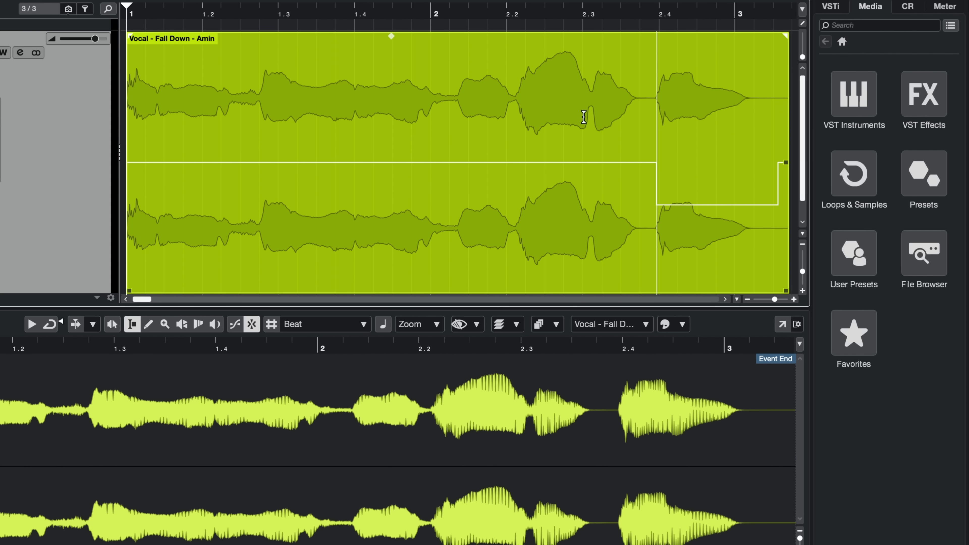
- Select the loud vocal phrase between beats 2.2 and 2.3 and lower its volume
{"action": "double_click", "coordinate": [519, 98]}
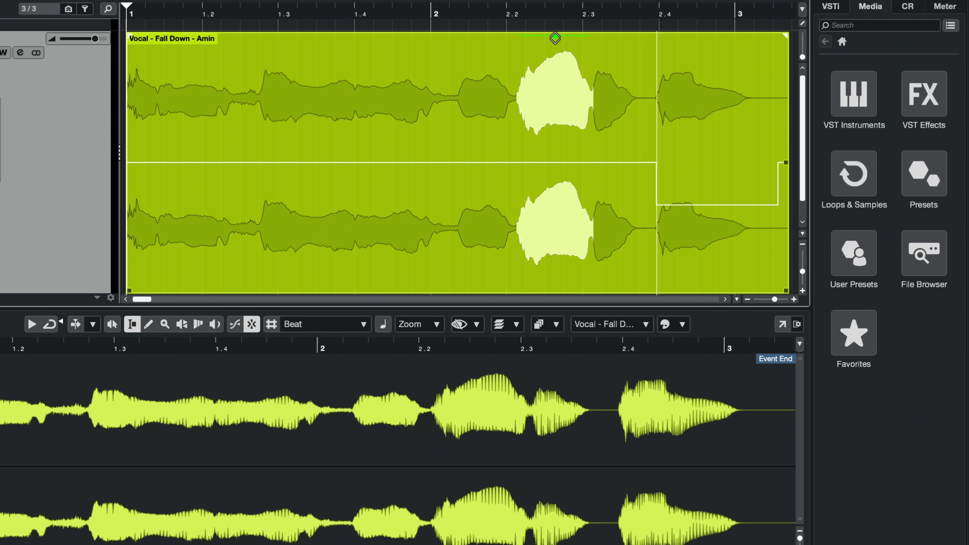
{"action": "left_click_drag", "start_coordinate": [555, 37], "coordinate": [556, 79]}
{"action": "left_click", "coordinate": [554, 75]}
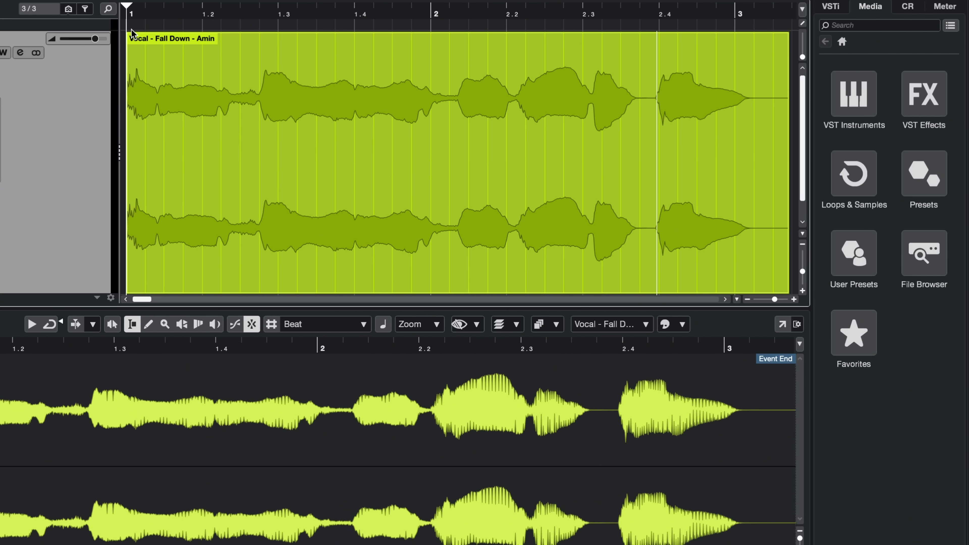
- Play back the edited vocal and show the MixConsole below the project
{"action": "key", "text": "space"}
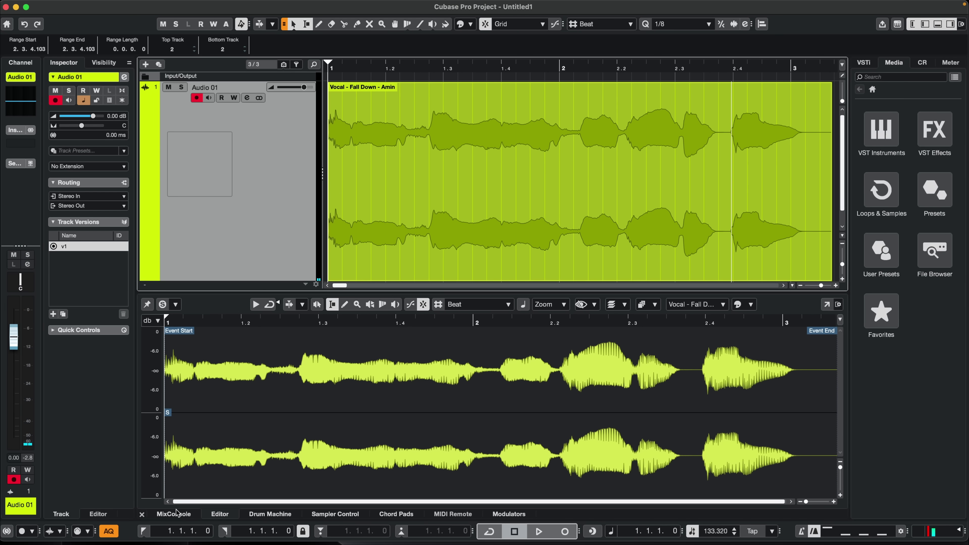
{"action": "left_click", "coordinate": [174, 514]}
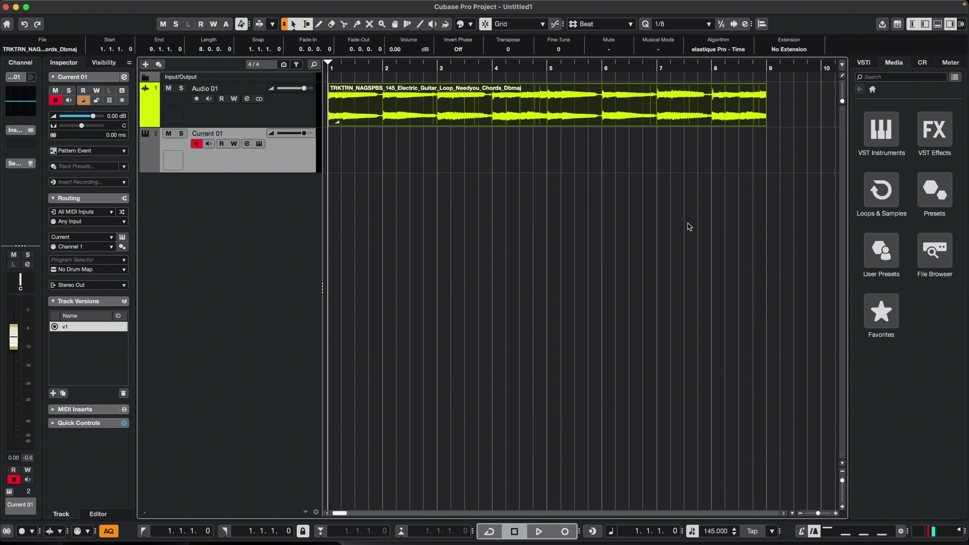
- Show the Chord Pads zone and play the guitar loop from the start
{"action": "key", "text": "super+alt+e"}
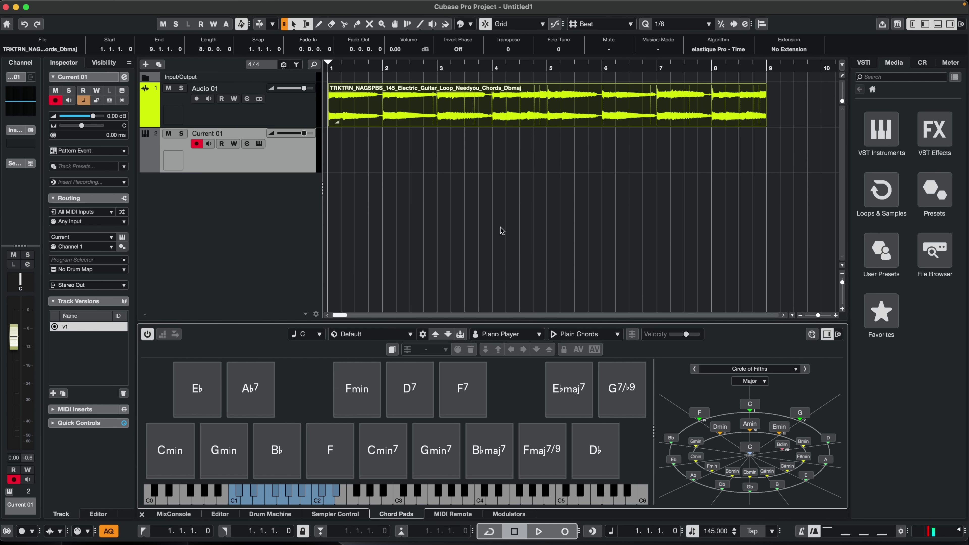
{"action": "key", "text": "space"}
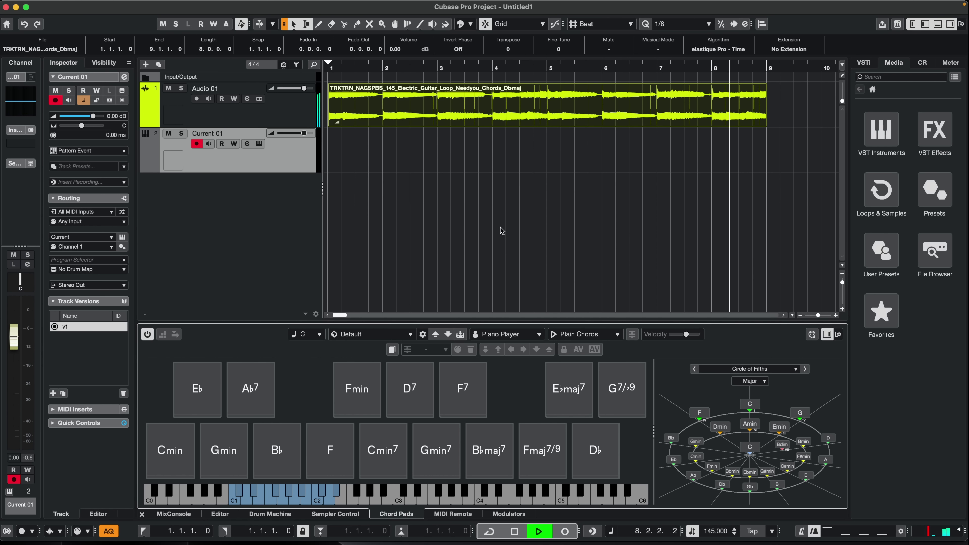
{"action": "key", "text": "space"}
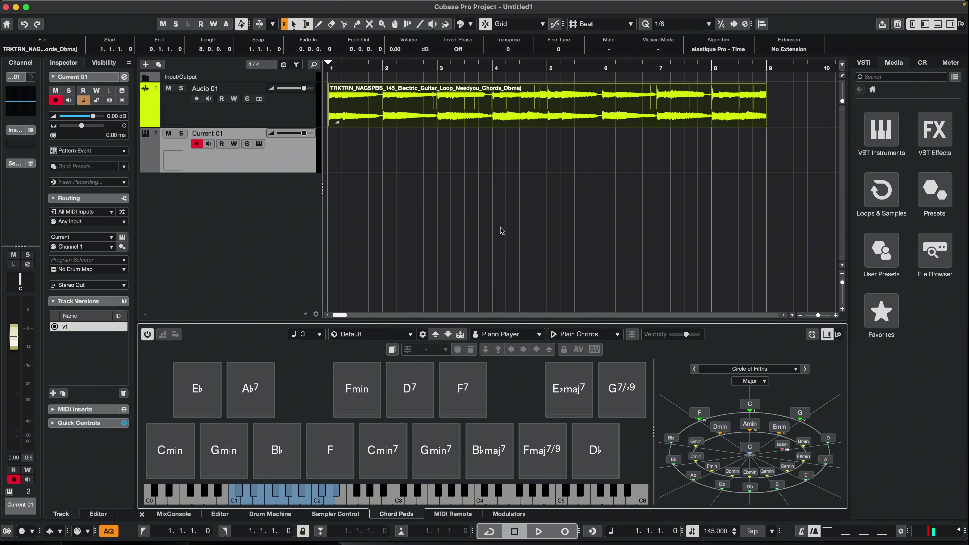
- Add a Chord Track at the top and drop the guitar loop on it to detect its chords
{"action": "double_click", "coordinate": [502, 231]}
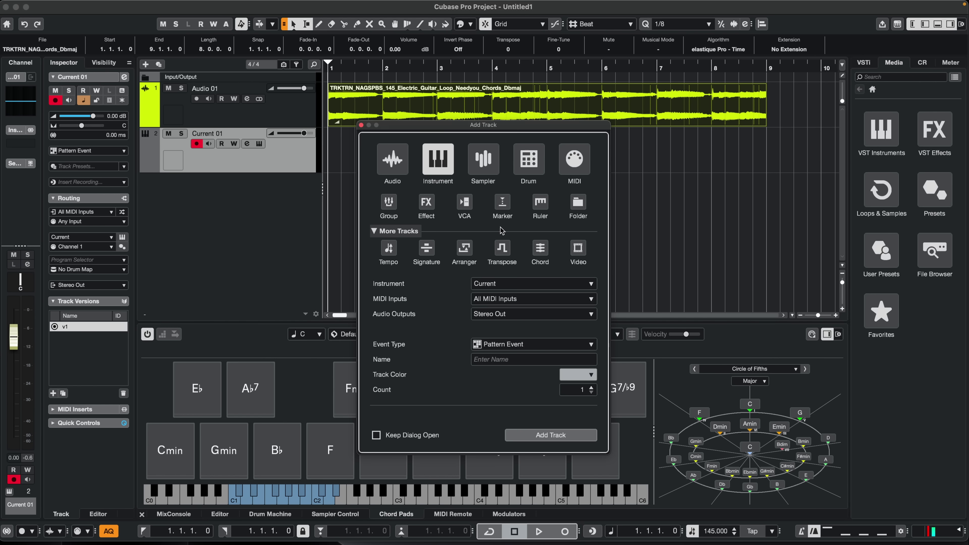
{"action": "left_click", "coordinate": [539, 250]}
{"action": "left_click", "coordinate": [551, 435]}
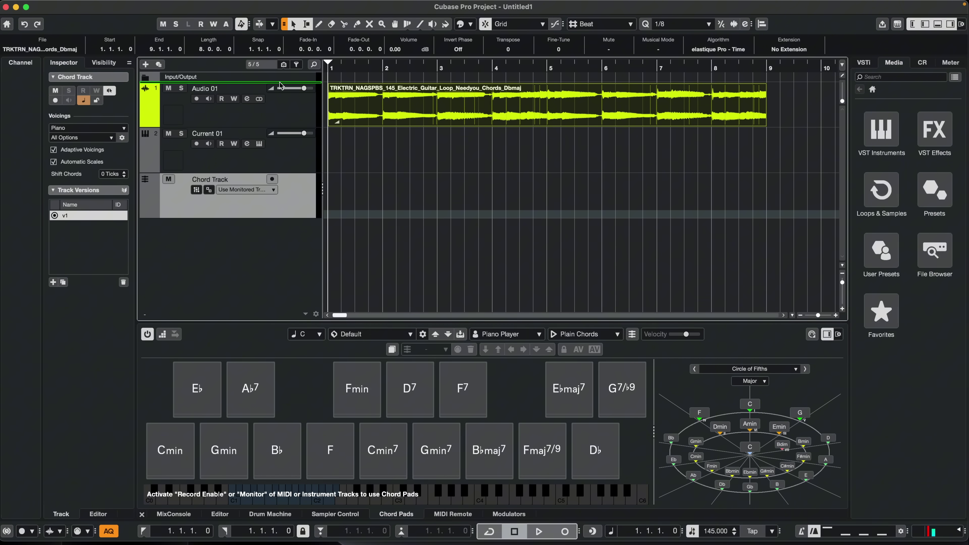
{"action": "left_click_drag", "start_coordinate": [290, 196], "coordinate": [290, 102]}
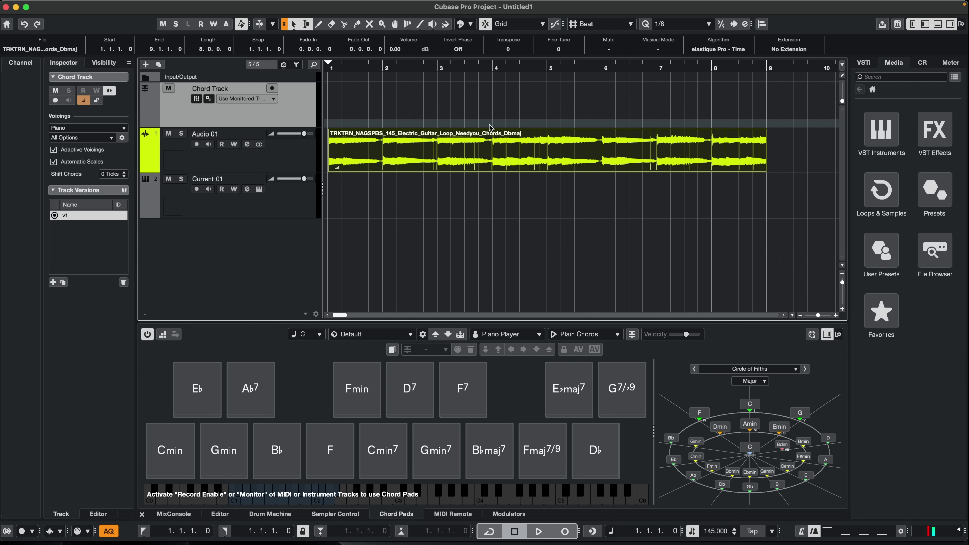
{"action": "left_click_drag", "start_coordinate": [560, 157], "coordinate": [561, 114]}
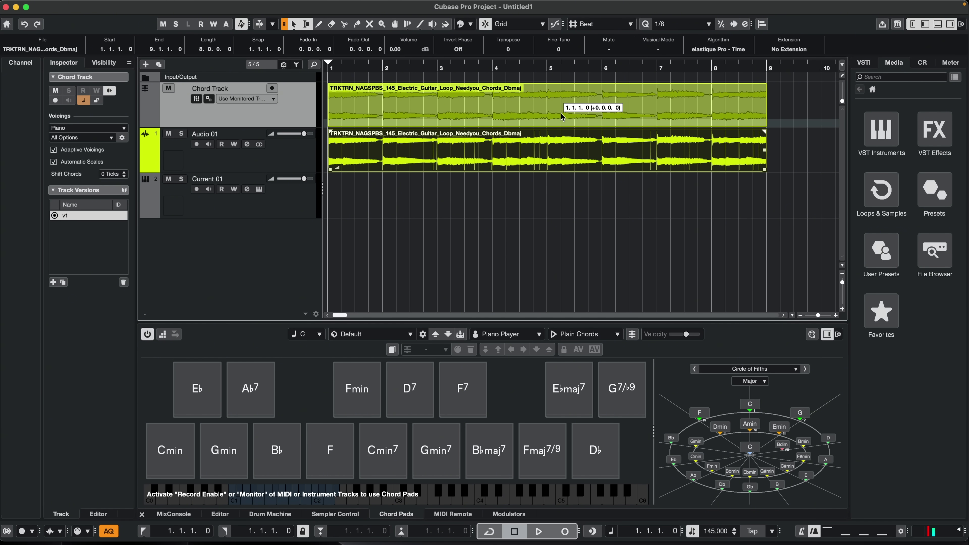
{"action": "left_click_drag", "start_coordinate": [560, 113], "coordinate": [561, 114]}
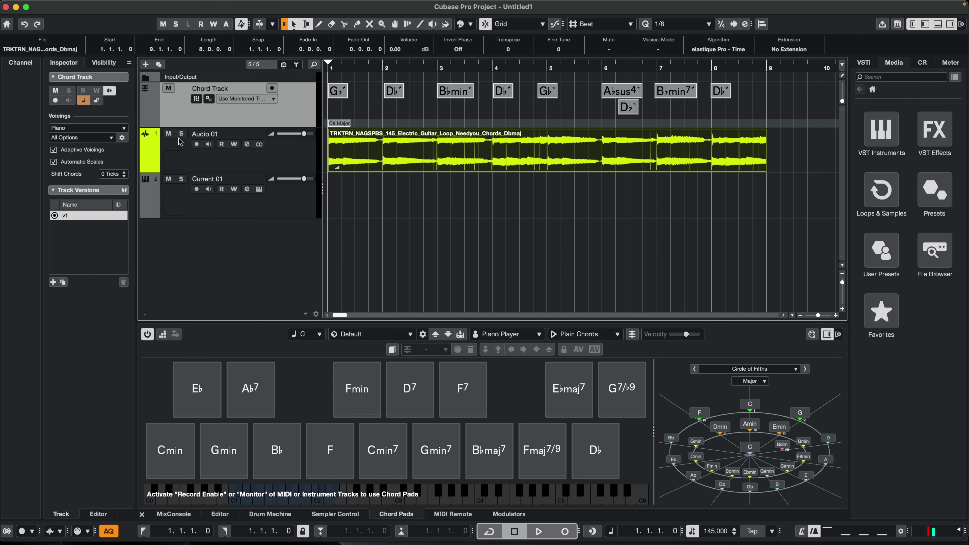
- Mute the guitar loop, arm Current 01 and audition the Cmin, Eb and Gmin pads
{"action": "left_click", "coordinate": [169, 134]}
{"action": "key", "text": "super+alt+e"}
{"action": "key", "text": "super+alt+e"}
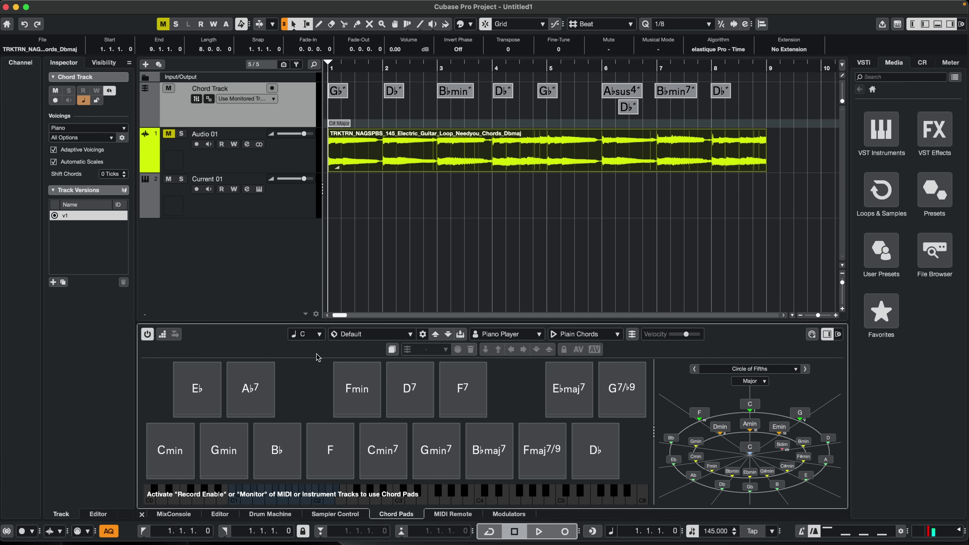
{"action": "left_click", "coordinate": [257, 203]}
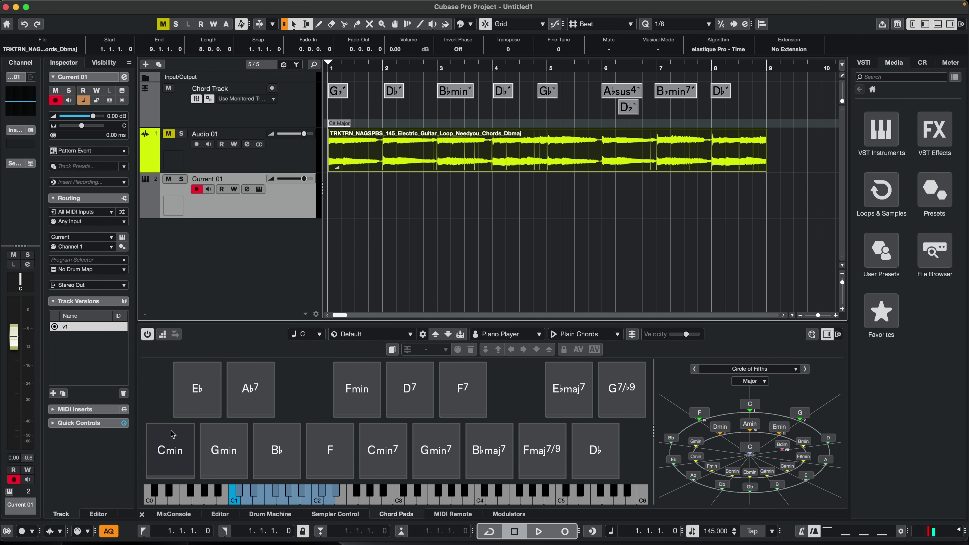
{"action": "left_click", "coordinate": [170, 445]}
{"action": "left_click", "coordinate": [195, 412]}
{"action": "left_click", "coordinate": [215, 446]}
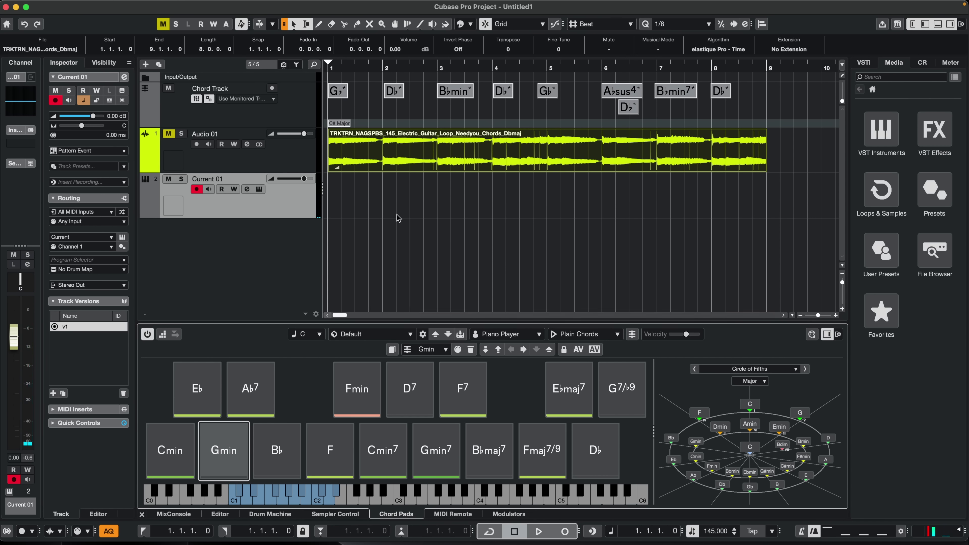
- Clear all chord pads and fill them with the Chord Track's chord events
{"action": "left_click", "coordinate": [391, 350]}
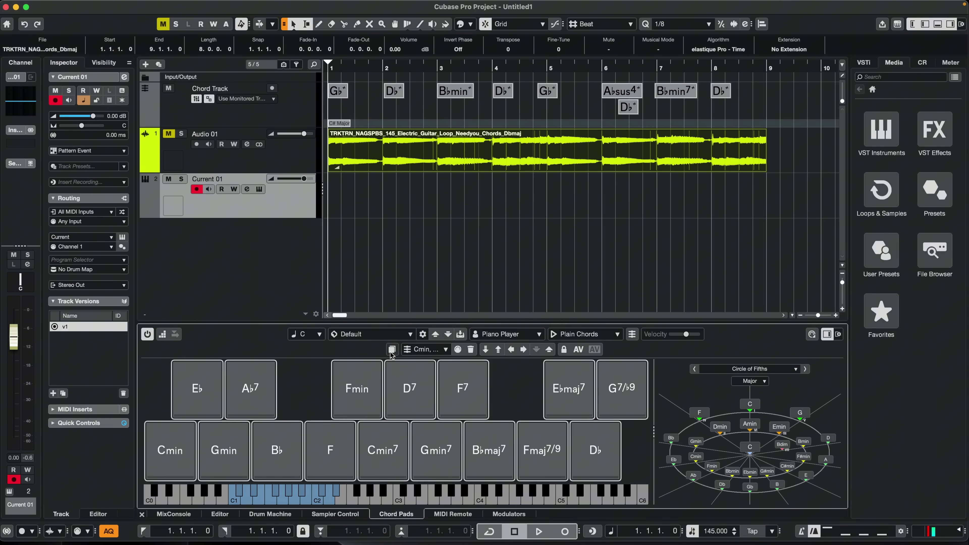
{"action": "key", "text": "Delete"}
{"action": "left_click", "coordinate": [524, 220]}
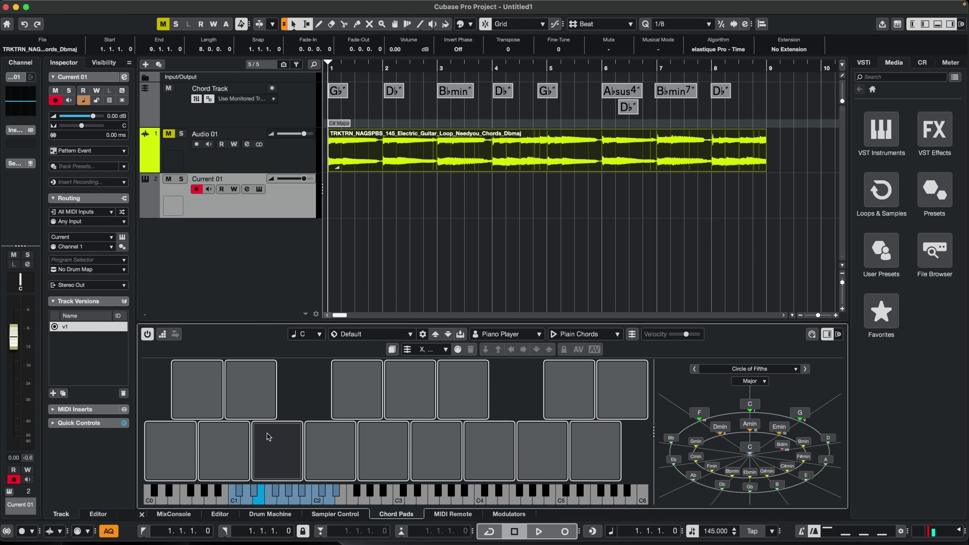
{"action": "left_click_drag", "start_coordinate": [748, 115], "coordinate": [176, 464]}
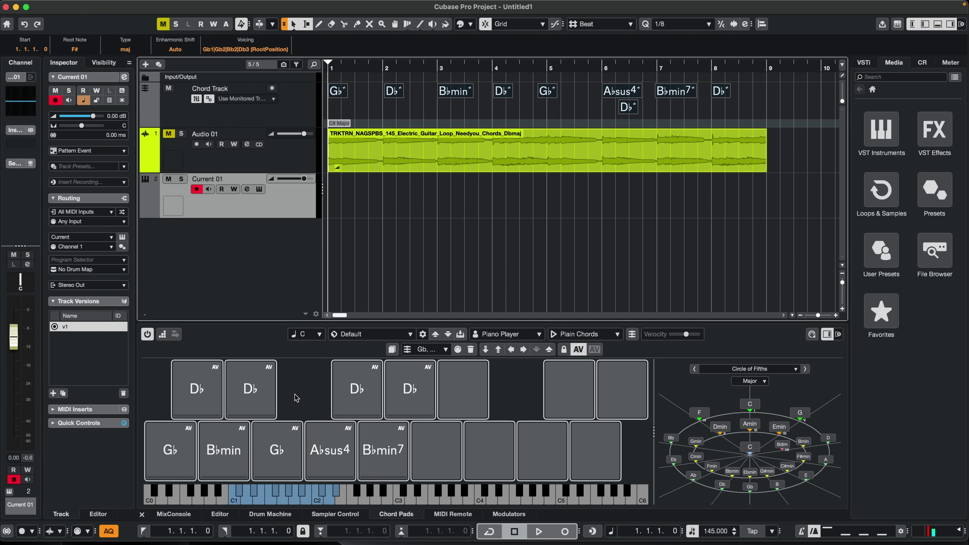
- Play the Gb, Db, Bbmin, Absus4 and Bbmin7 chord pads through Current 01
{"action": "left_click", "coordinate": [259, 189]}
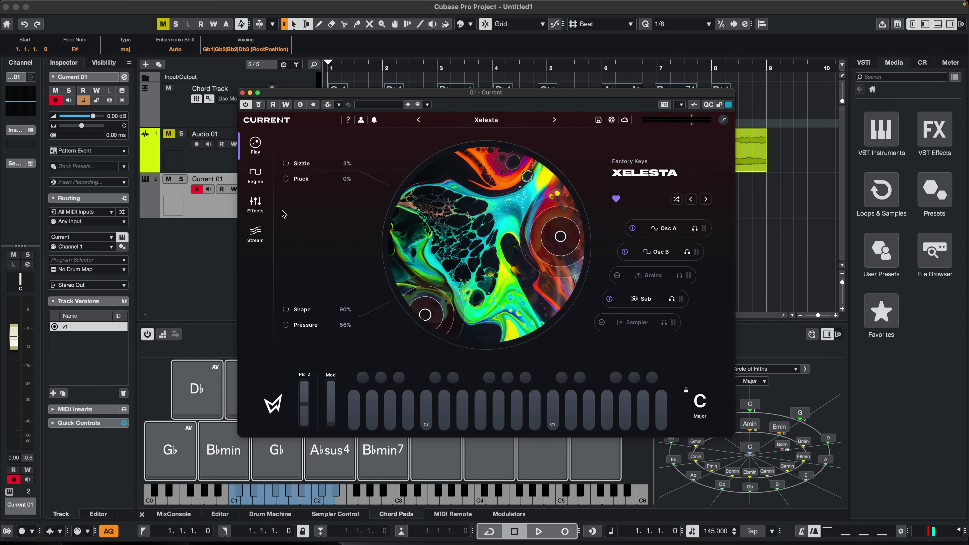
{"action": "key", "text": "super+w"}
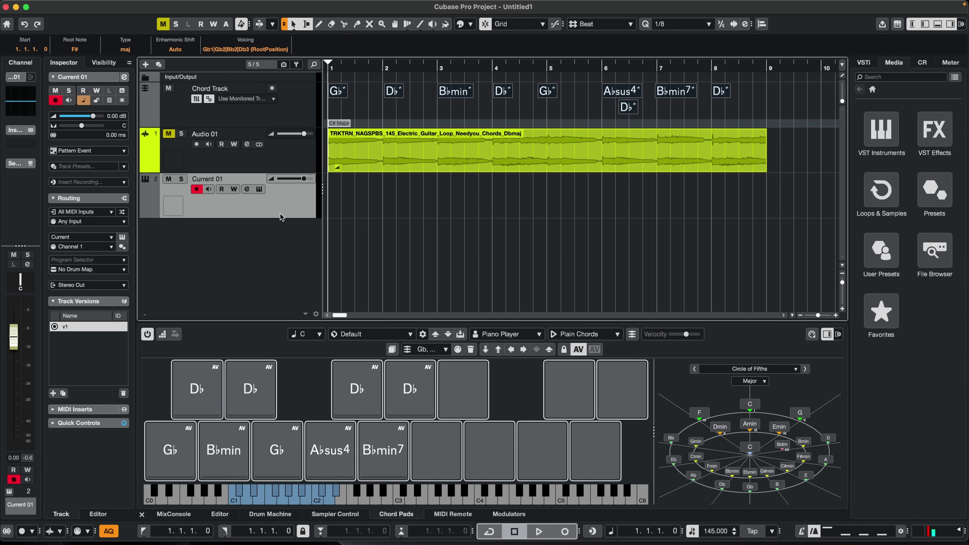
{"action": "left_click", "coordinate": [170, 452]}
{"action": "left_click", "coordinate": [191, 397]}
{"action": "left_click", "coordinate": [225, 449]}
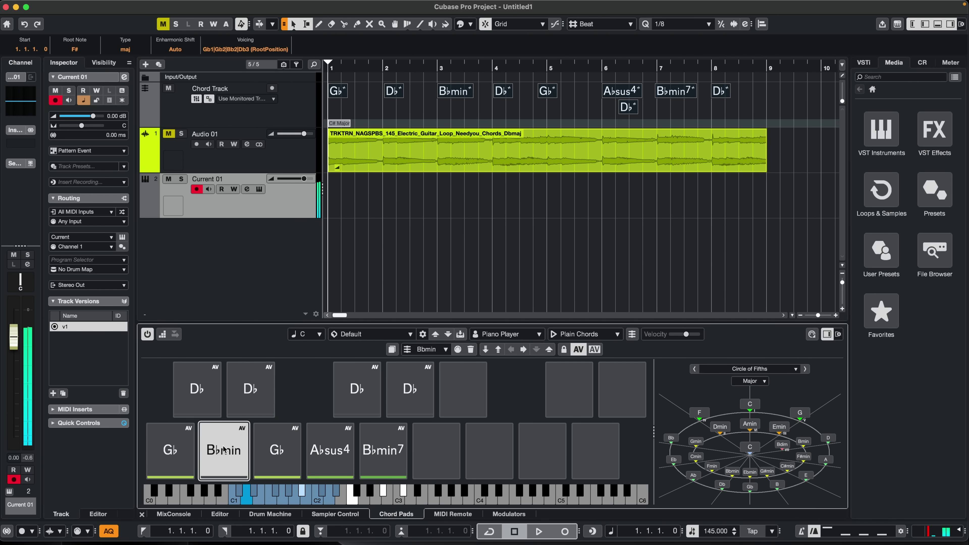
{"action": "left_click", "coordinate": [249, 386]}
{"action": "left_click", "coordinate": [249, 386]}
{"action": "left_click", "coordinate": [276, 456]}
{"action": "left_click", "coordinate": [330, 452]}
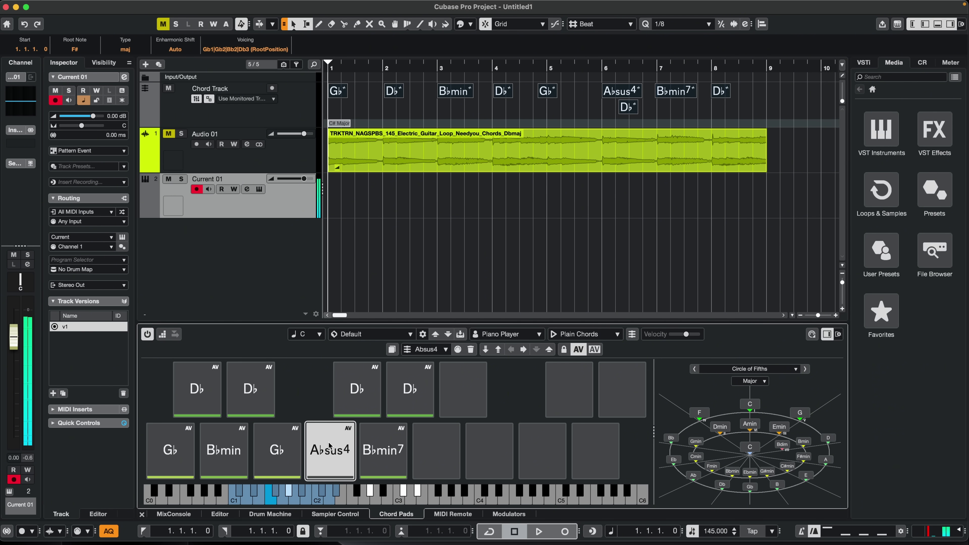
{"action": "left_click", "coordinate": [351, 409]}
{"action": "left_click", "coordinate": [374, 450]}
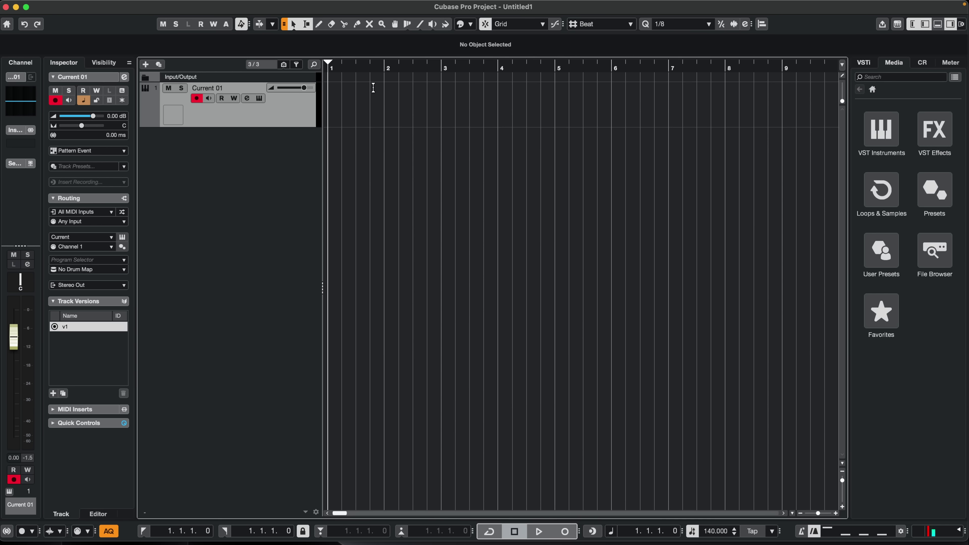
- Create a one-bar pattern event on Current 01 and open it in the melodic Pattern Editor
{"action": "left_click_drag", "start_coordinate": [383, 91], "coordinate": [324, 93]}
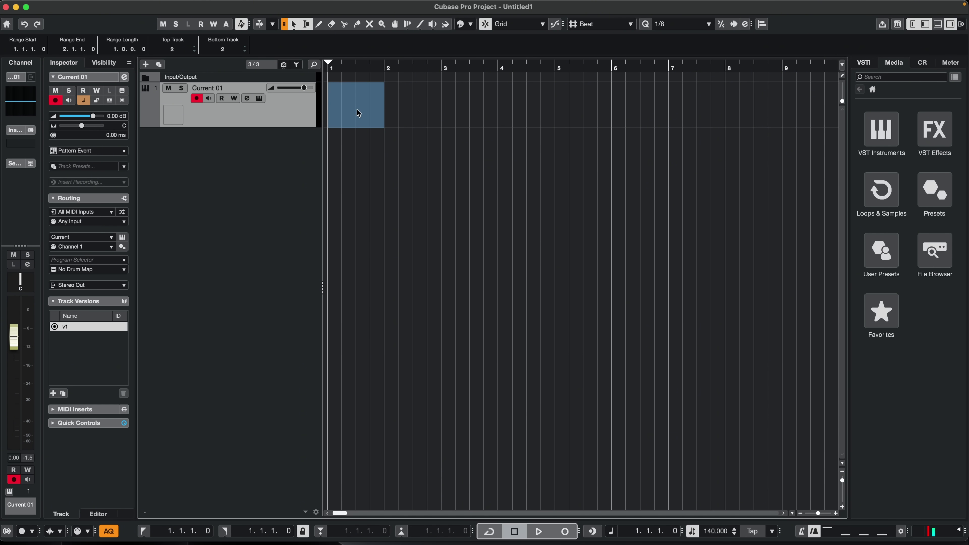
{"action": "double_click", "coordinate": [366, 120]}
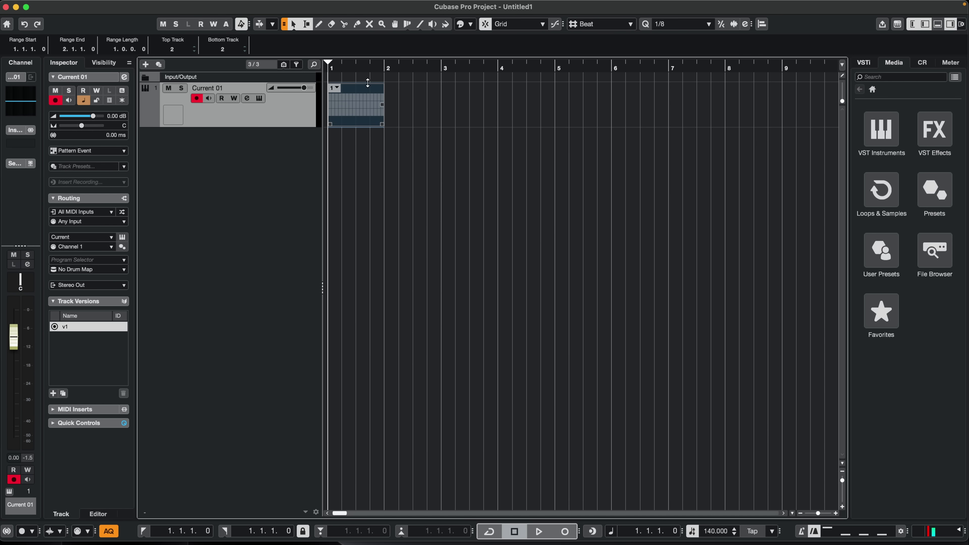
{"action": "left_click", "coordinate": [938, 24]}
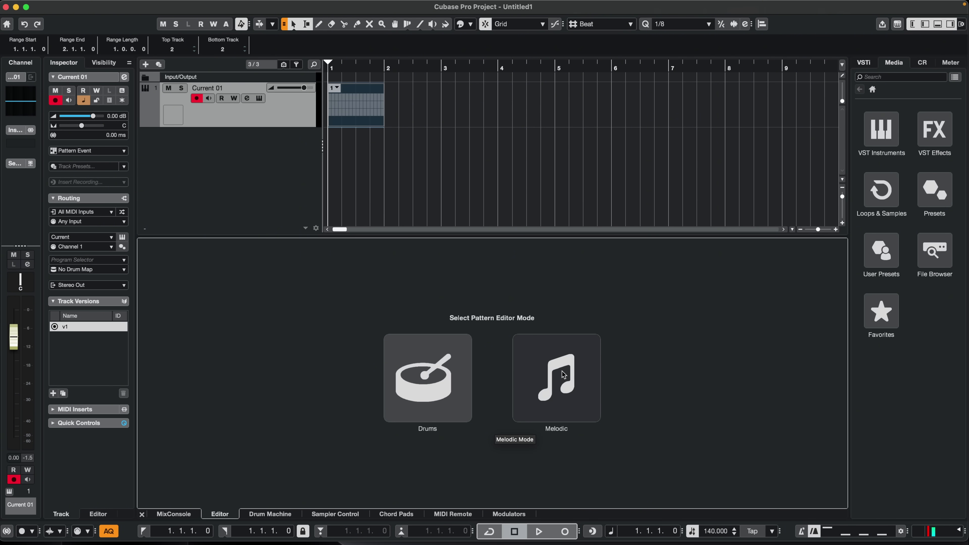
{"action": "left_click", "coordinate": [557, 382]}
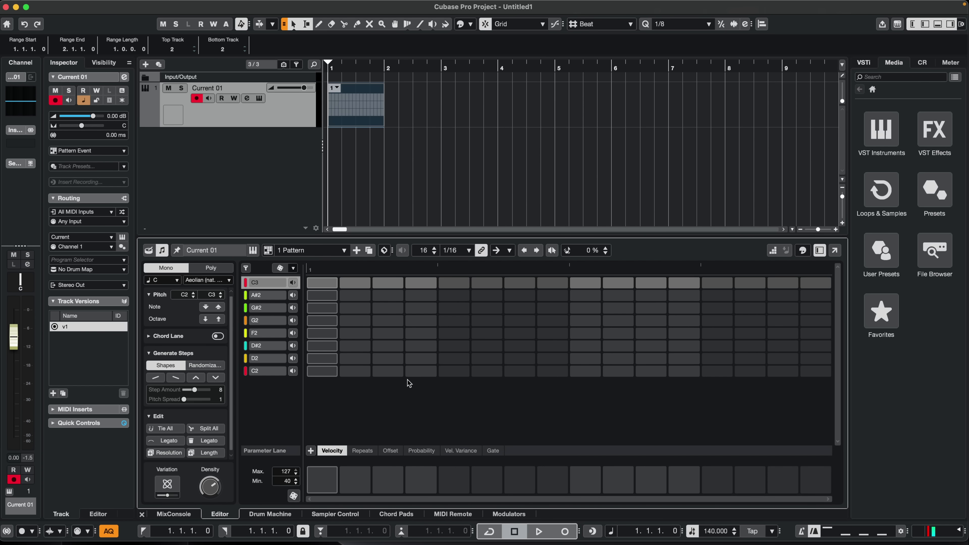
- Preview the Darkstar preset in the Current instrument by playing a few notes
{"action": "key", "text": "Return"}
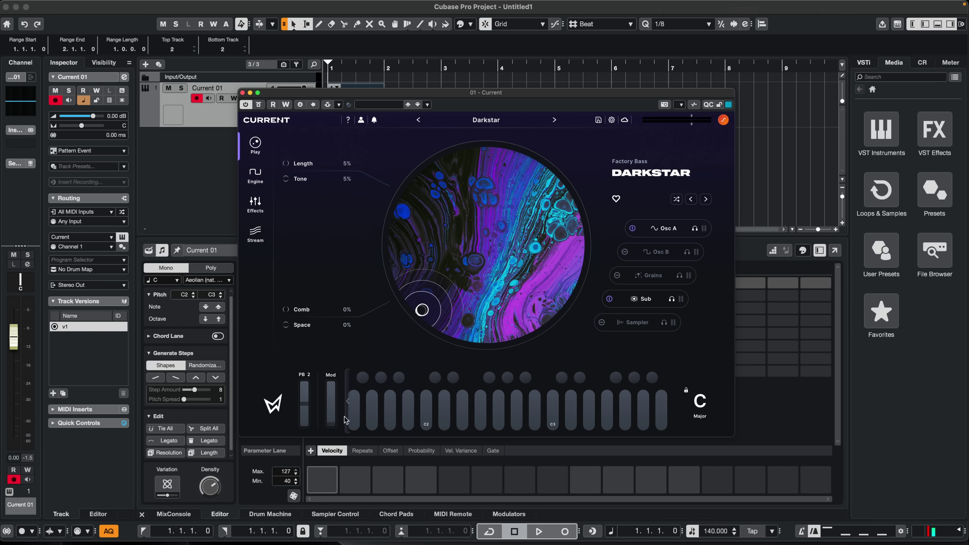
{"action": "left_click", "coordinate": [354, 415]}
{"action": "left_click", "coordinate": [372, 414]}
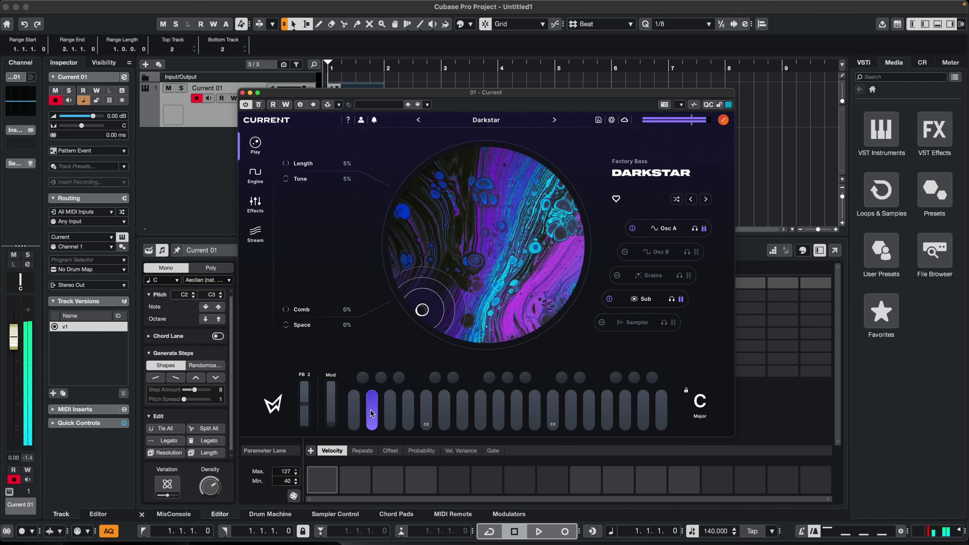
{"action": "left_click", "coordinate": [389, 414]}
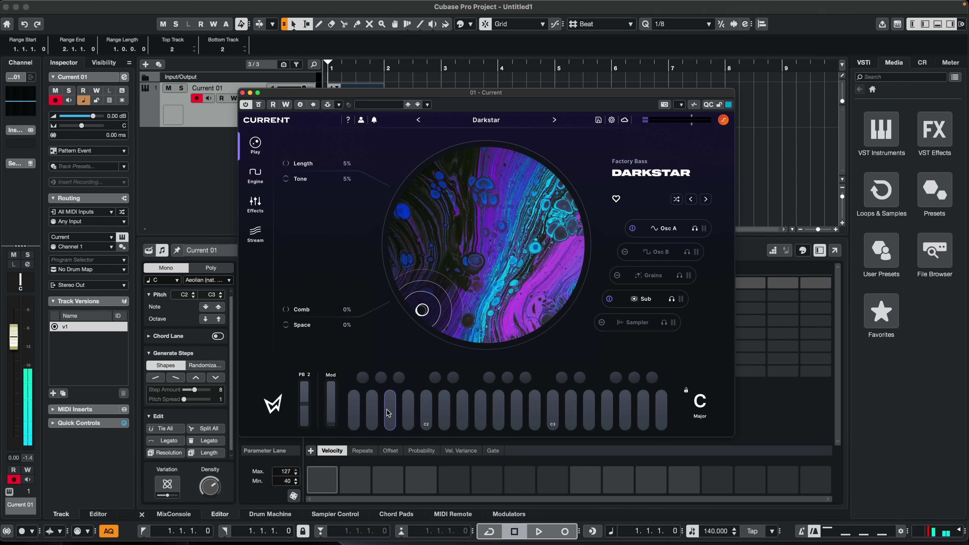
{"action": "key", "text": "super+w"}
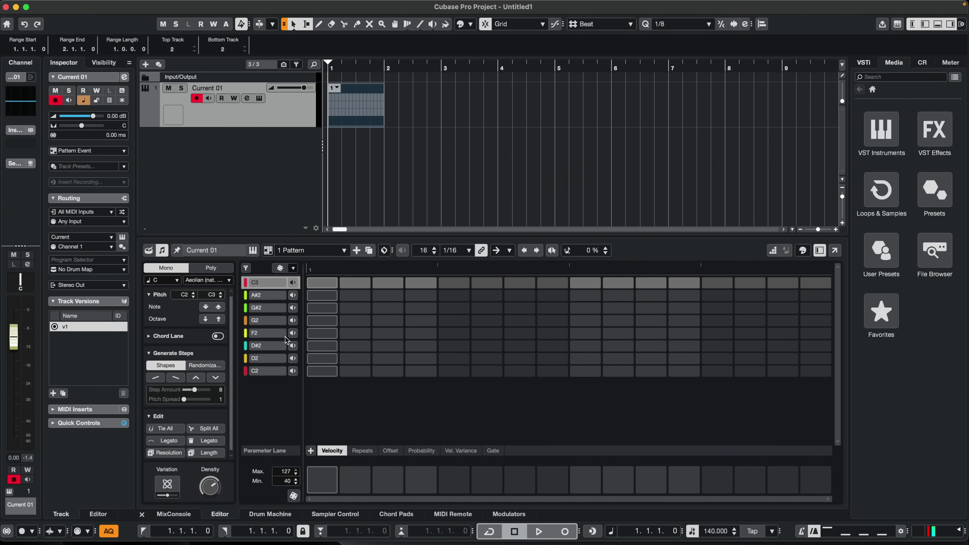
- Randomize the Aeolian pattern with 32% repeats and 45% jumps, then loop-play the event
{"action": "left_click", "coordinate": [217, 282]}
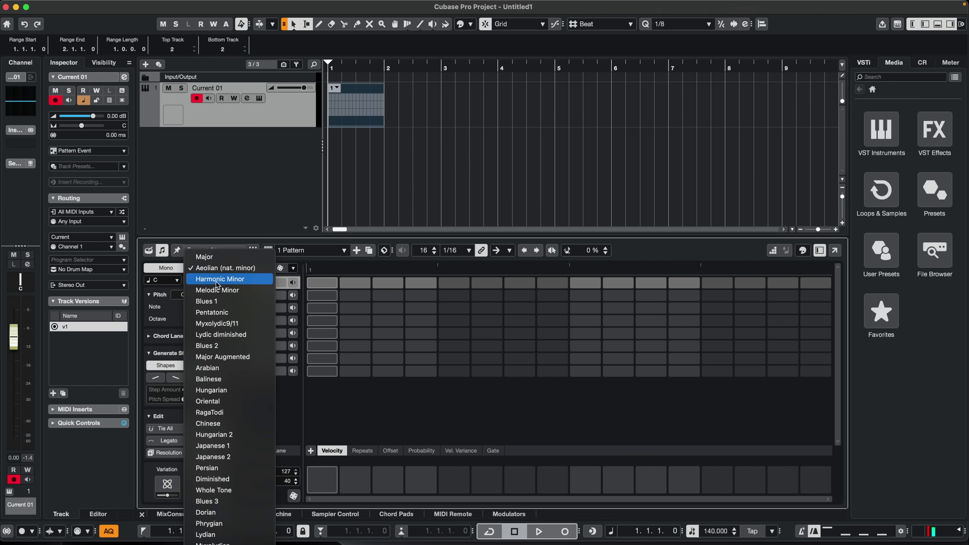
{"action": "left_click", "coordinate": [235, 269]}
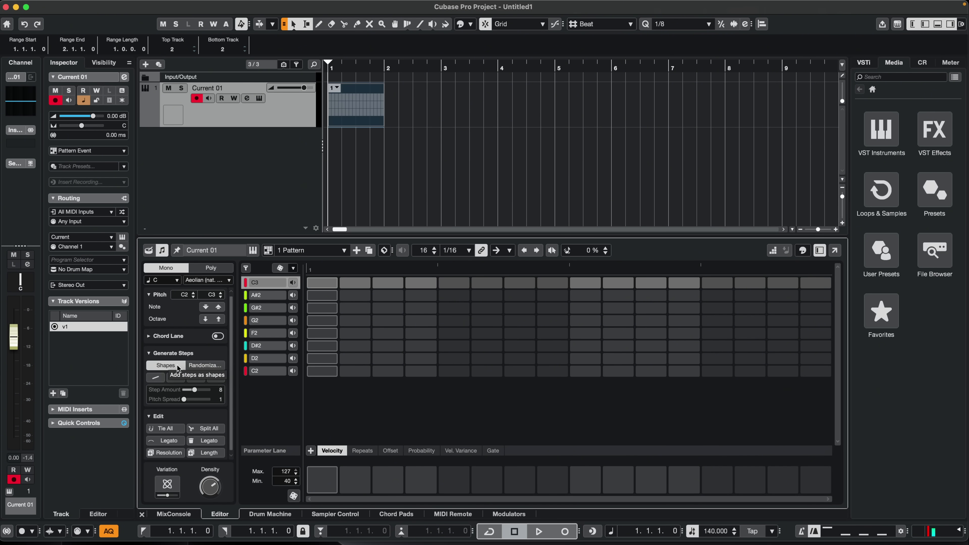
{"action": "left_click", "coordinate": [206, 366]}
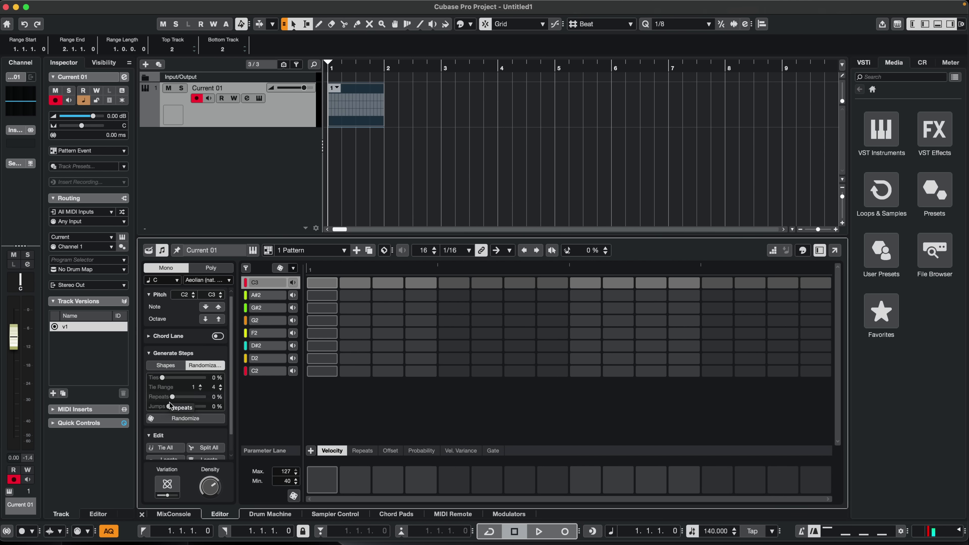
{"action": "left_click_drag", "start_coordinate": [171, 397], "coordinate": [183, 398]}
{"action": "left_click", "coordinate": [278, 268]}
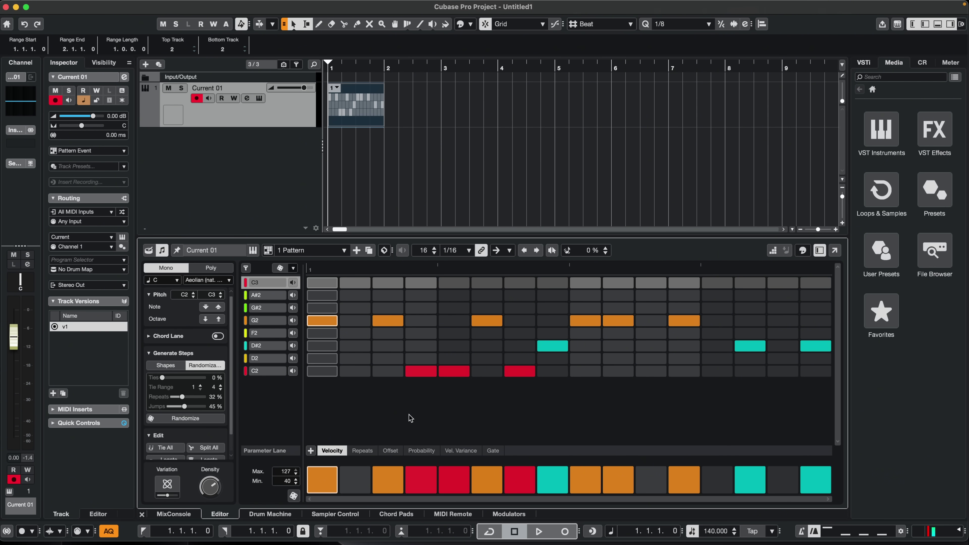
{"action": "left_click", "coordinate": [364, 124]}
{"action": "key", "text": "shift+g"}
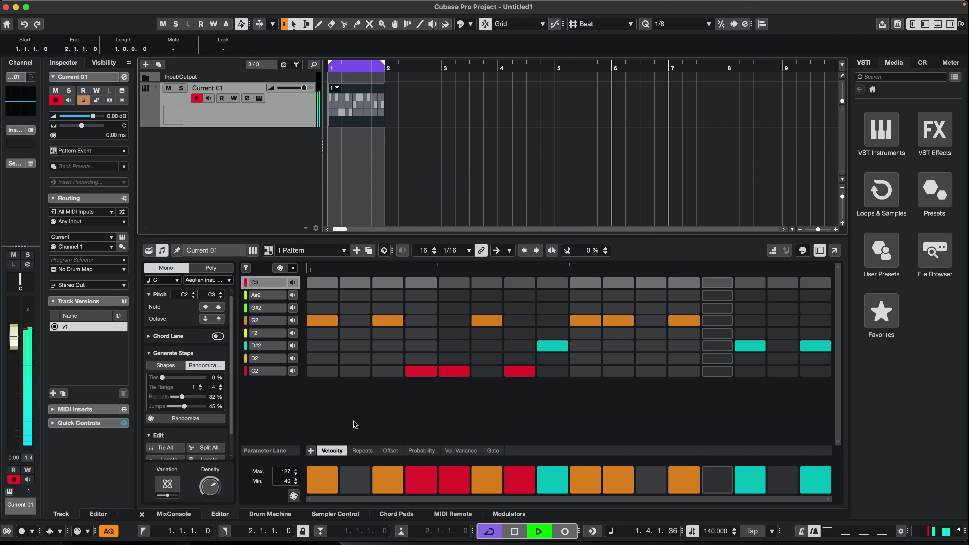
- Set Current's Darkstar sound to Length 15%, Tone 0% and Comb 12%, then stop playback and close it
{"action": "key", "text": "alt+e"}
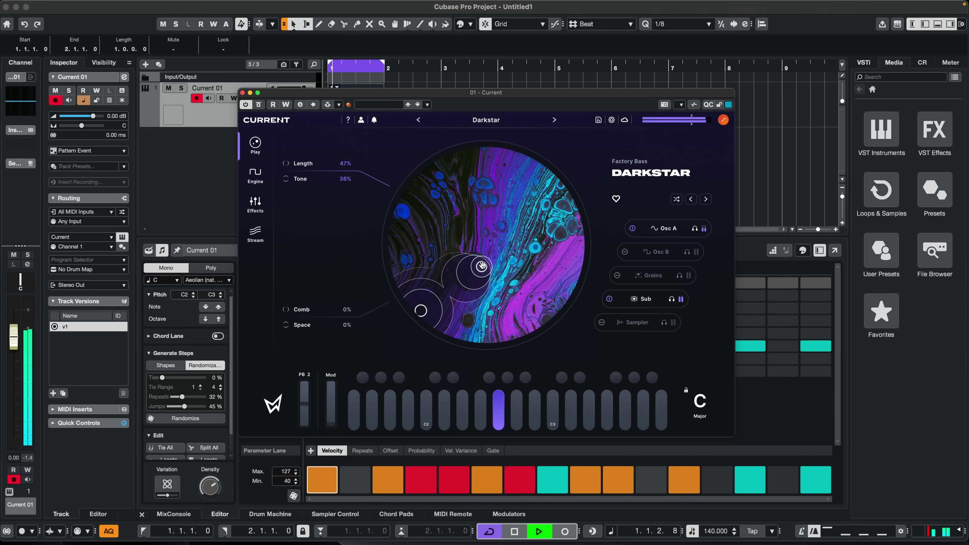
{"action": "left_click_drag", "start_coordinate": [486, 262], "coordinate": [395, 323]}
{"action": "left_click_drag", "start_coordinate": [546, 306], "coordinate": [438, 325]}
{"action": "key", "text": "space"}
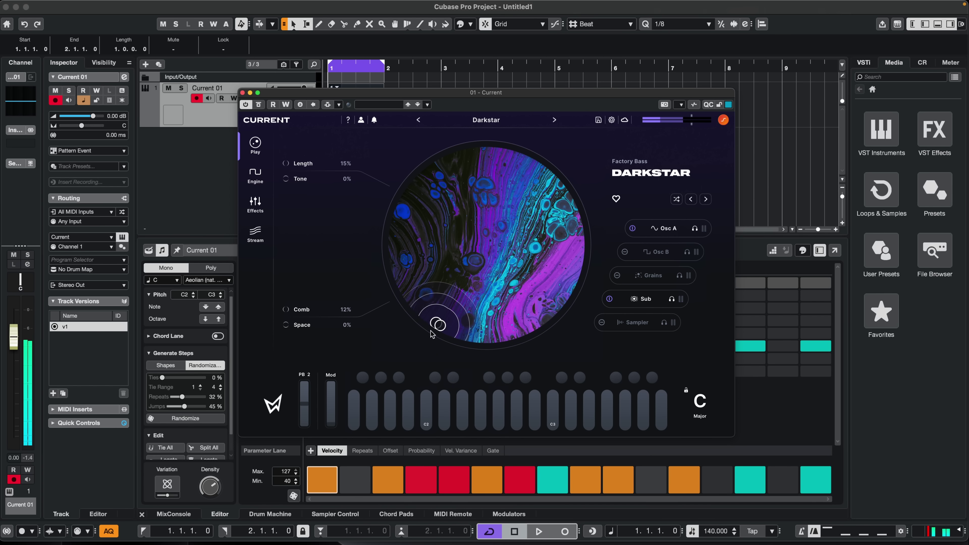
{"action": "key", "text": "super+w"}
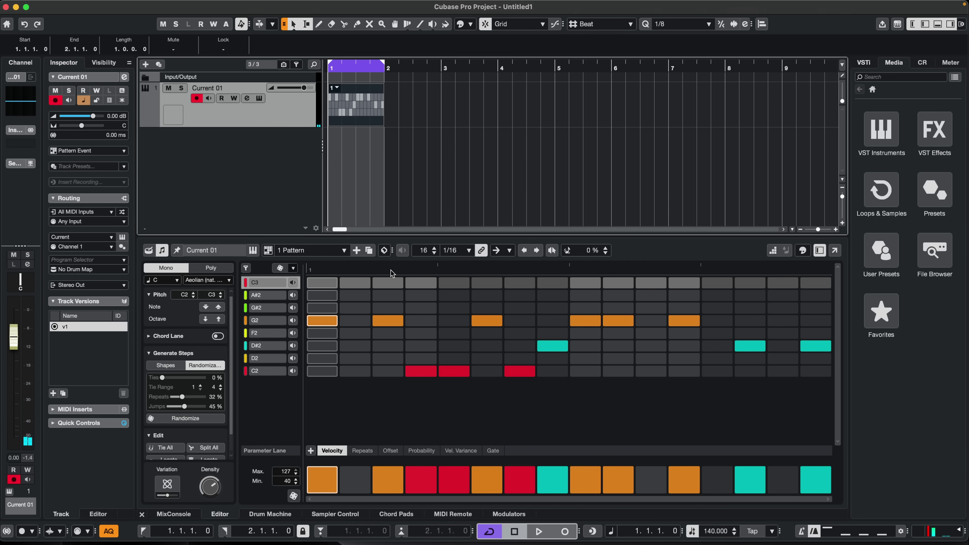
- Add a randomized second pattern and make the event play pattern 2, auditioning it
{"action": "left_click", "coordinate": [358, 253]}
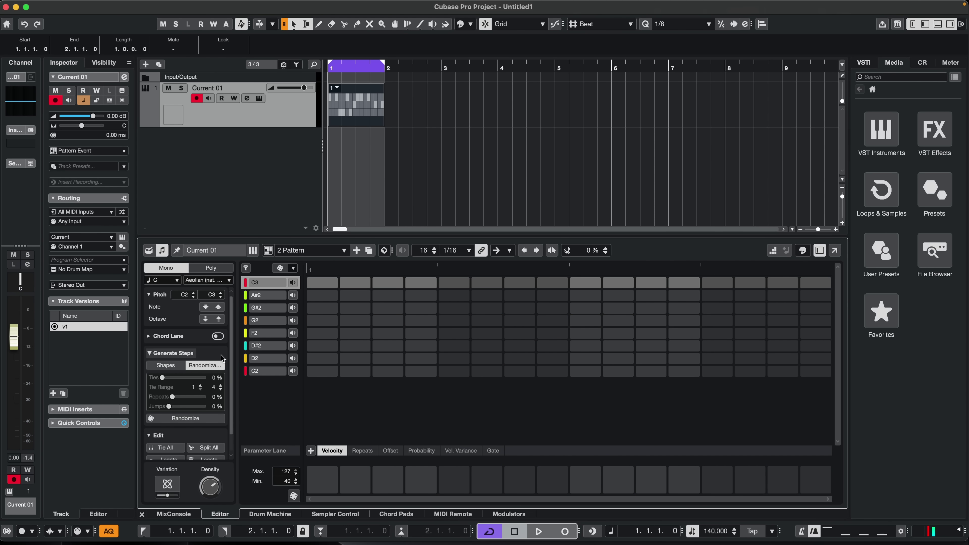
{"action": "left_click", "coordinate": [281, 269]}
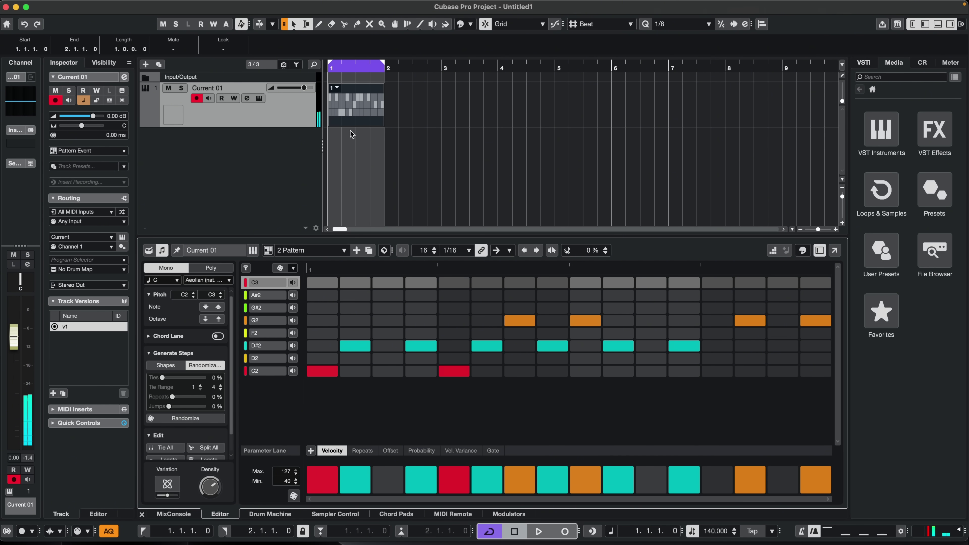
{"action": "left_click", "coordinate": [341, 89]}
{"action": "left_click", "coordinate": [357, 103]}
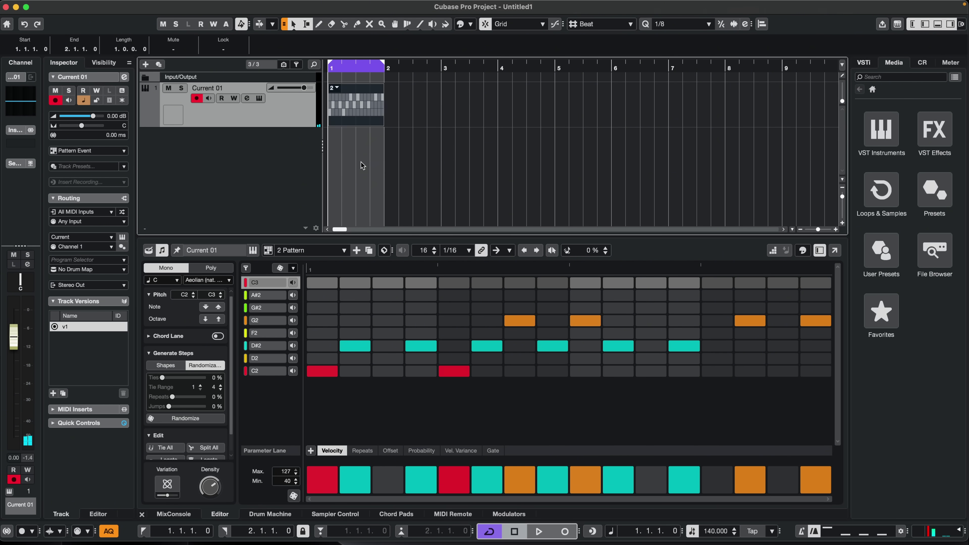
{"action": "key", "text": "space"}
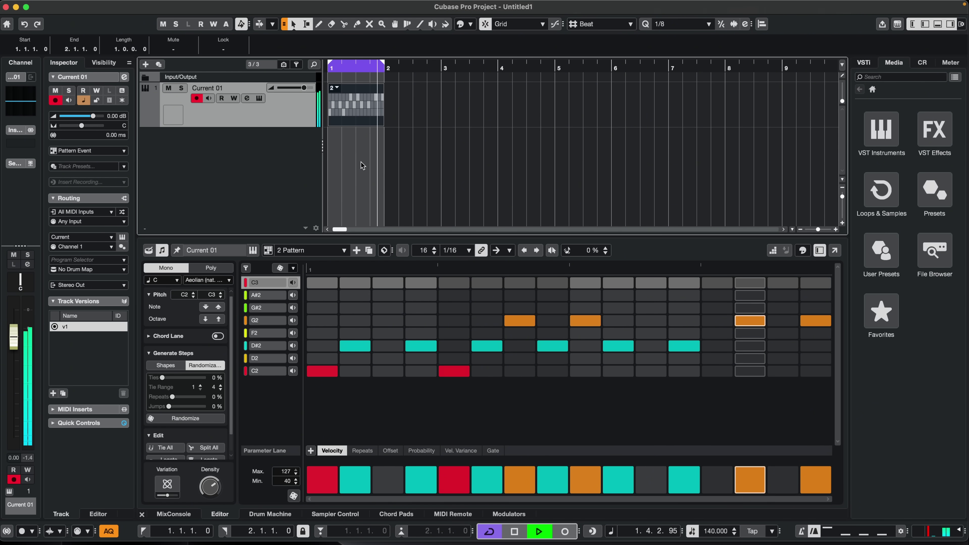
{"action": "key", "text": "space"}
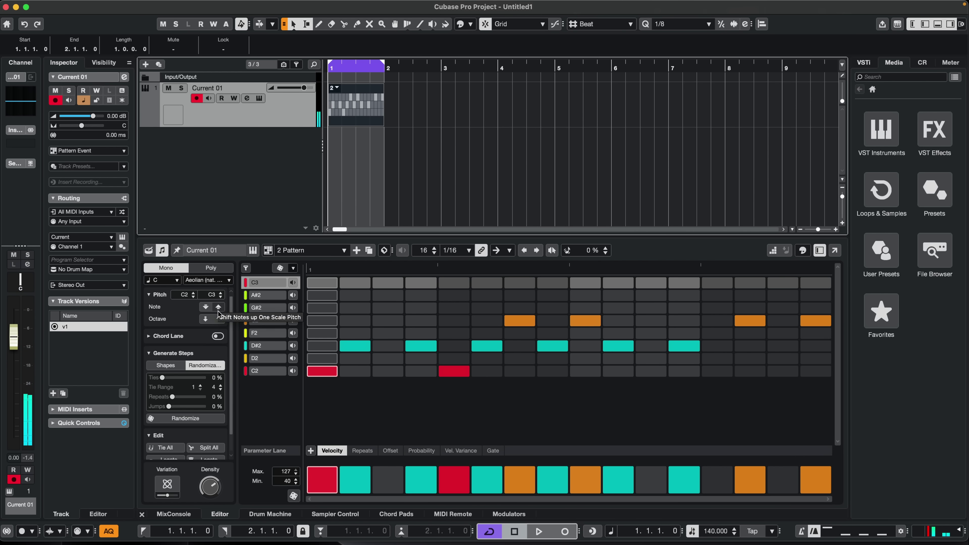
- Transpose all of the pattern's notes up three scale steps while listening
{"action": "left_click", "coordinate": [221, 348]}
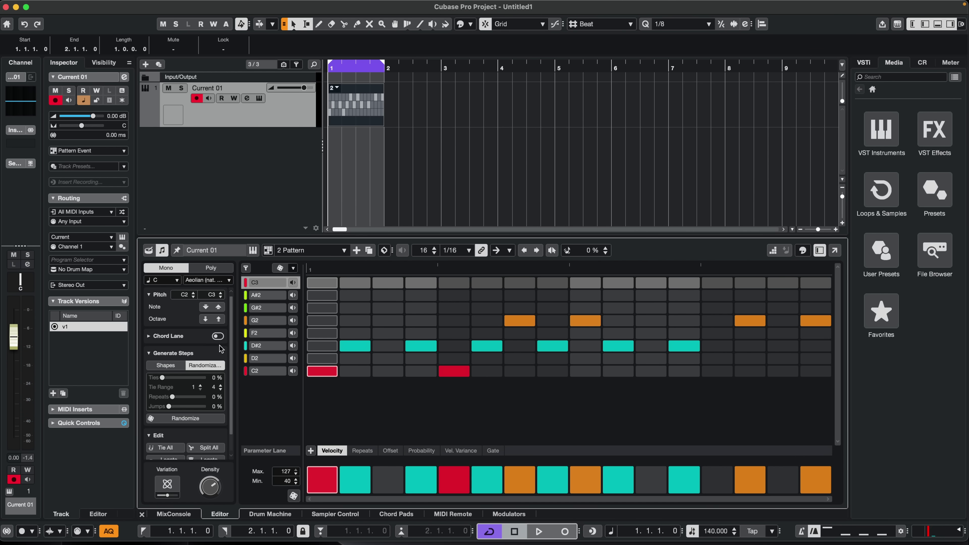
{"action": "left_click", "coordinate": [218, 308]}
{"action": "key", "text": "space"}
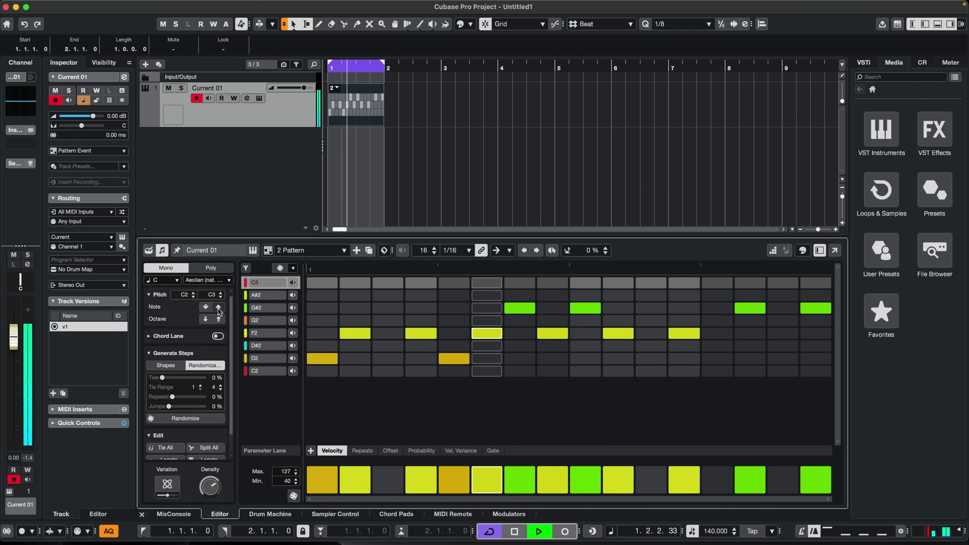
{"action": "left_click", "coordinate": [219, 308]}
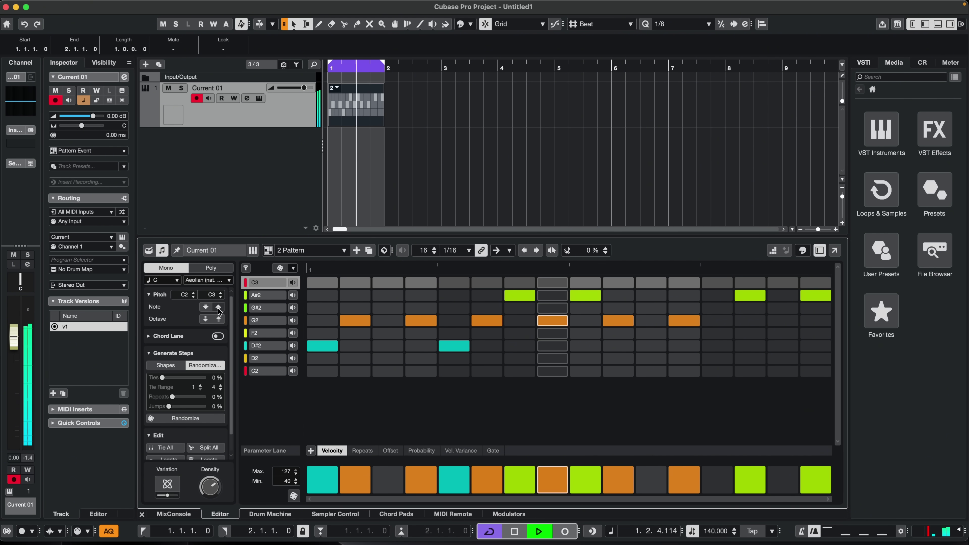
{"action": "left_click", "coordinate": [218, 307]}
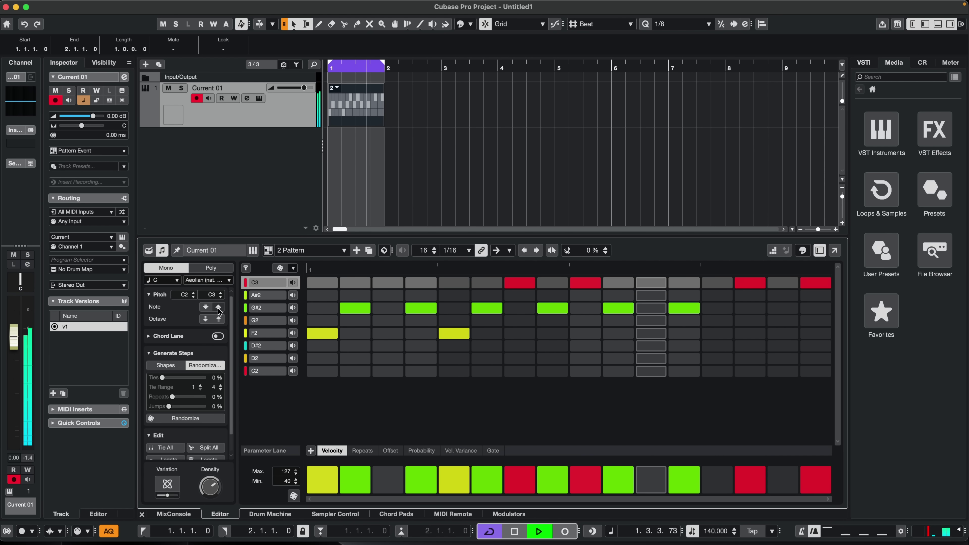
{"action": "key", "text": "space"}
- Shift the pattern up one octave, then down two, landing in the C1–C2 range
{"action": "left_click", "coordinate": [218, 320]}
{"action": "key", "text": "space"}
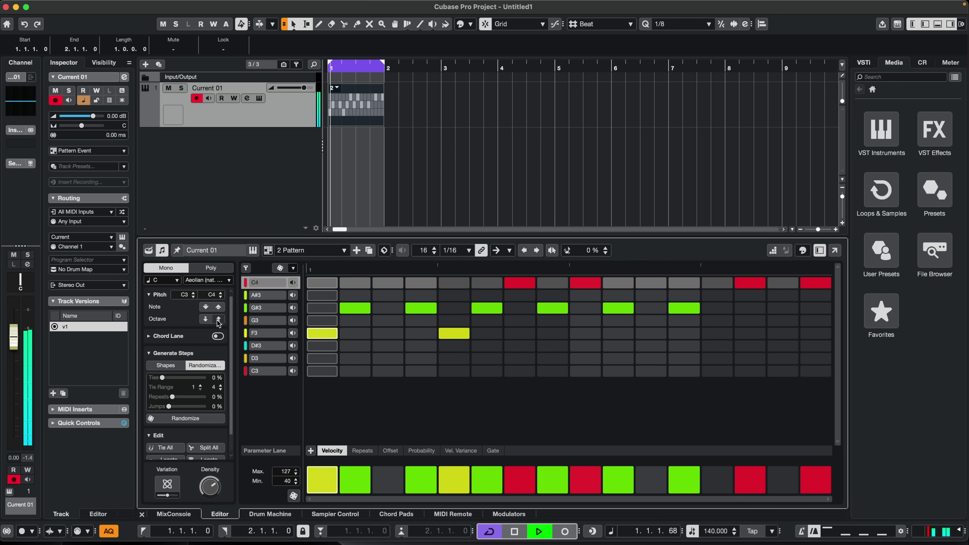
{"action": "left_click", "coordinate": [206, 320]}
{"action": "left_click", "coordinate": [205, 321]}
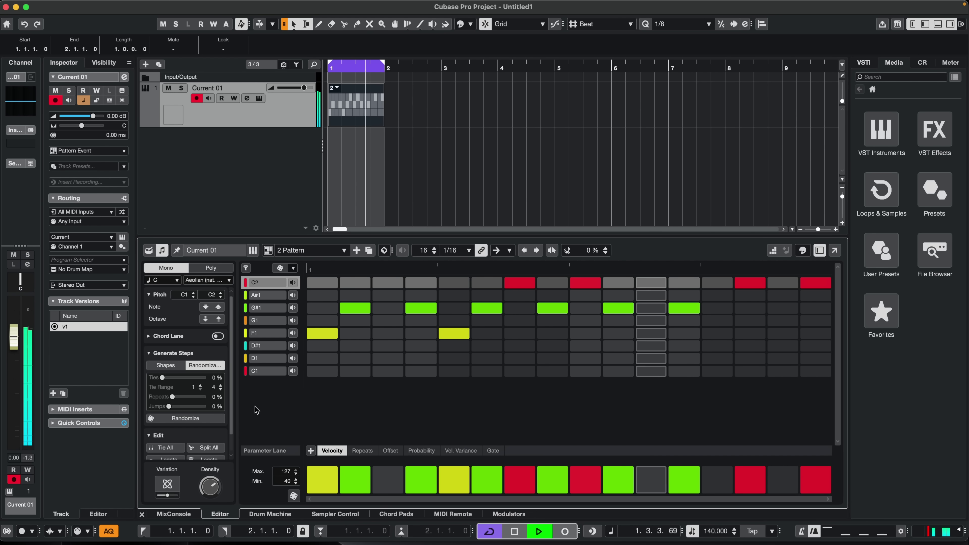
{"action": "key", "text": "space"}
{"action": "scroll", "coordinate": [199, 428], "scroll_direction": "down", "scroll_amount": 2}
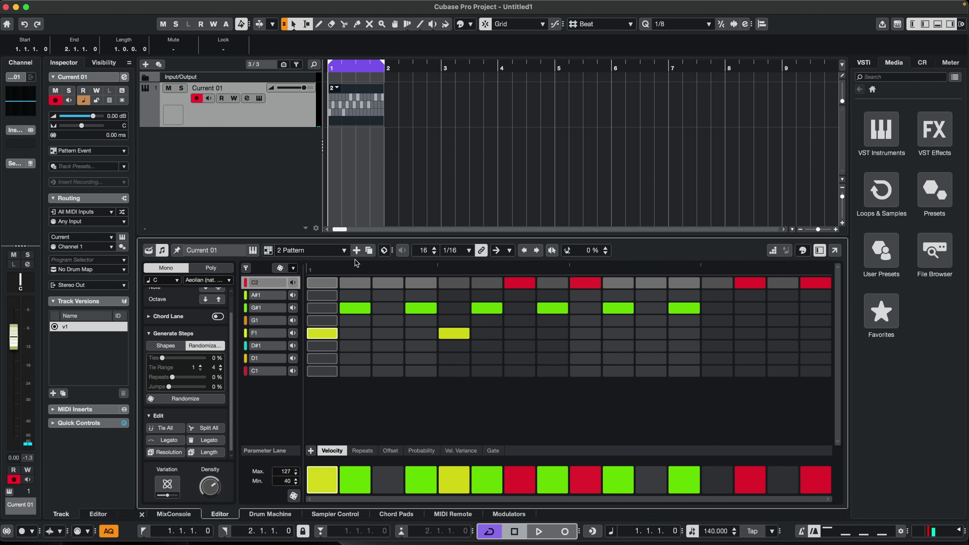
- Add a third pattern with Variation 91, randomize it, and assign pattern 3 to the event
{"action": "left_click", "coordinate": [356, 251]}
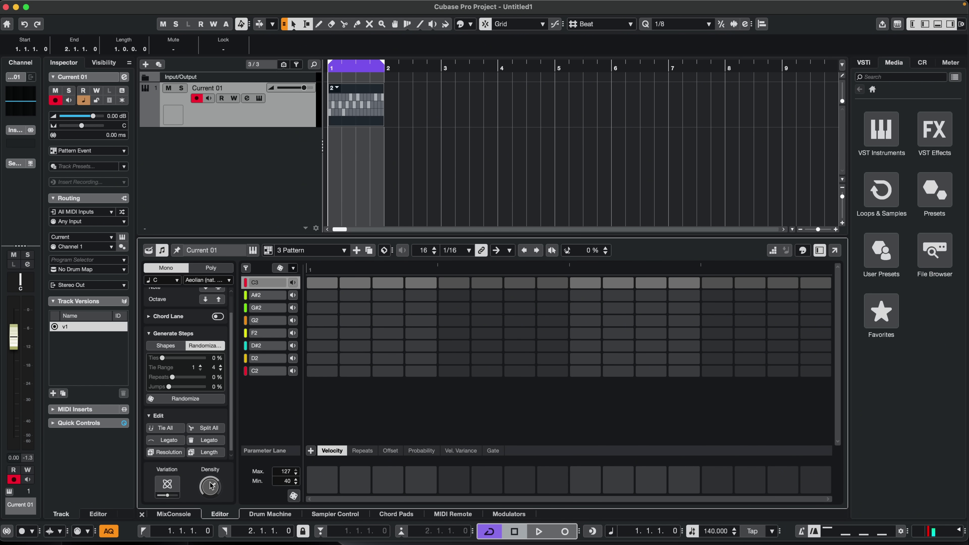
{"action": "left_click_drag", "start_coordinate": [168, 495], "coordinate": [175, 497]}
{"action": "left_click", "coordinate": [280, 269]}
{"action": "left_click", "coordinate": [335, 88]}
{"action": "left_click", "coordinate": [363, 118]}
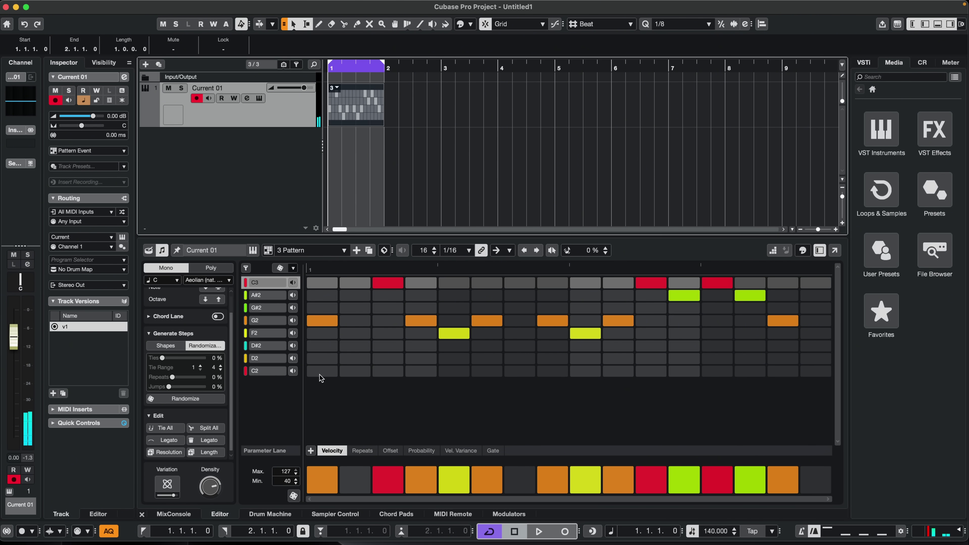
{"action": "key", "text": "space"}
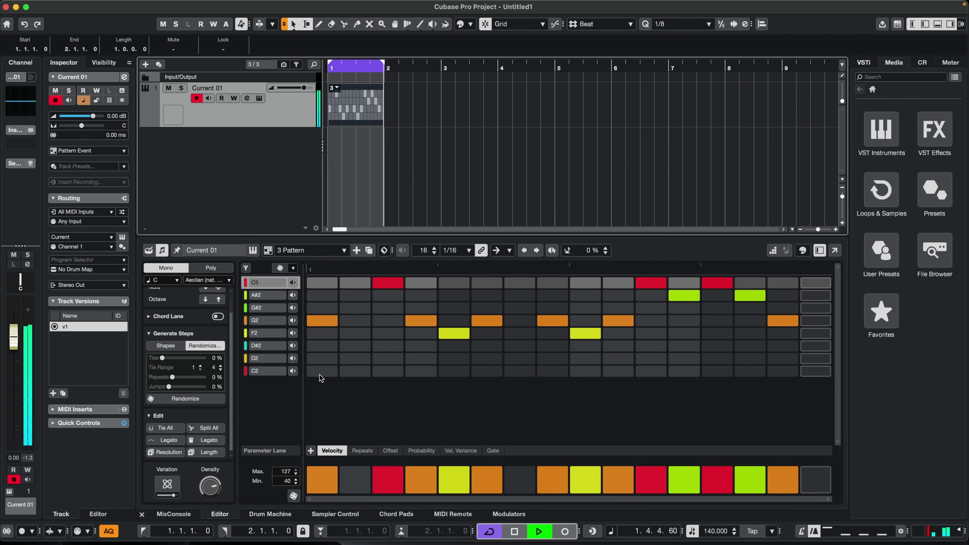
{"action": "key", "text": "space"}
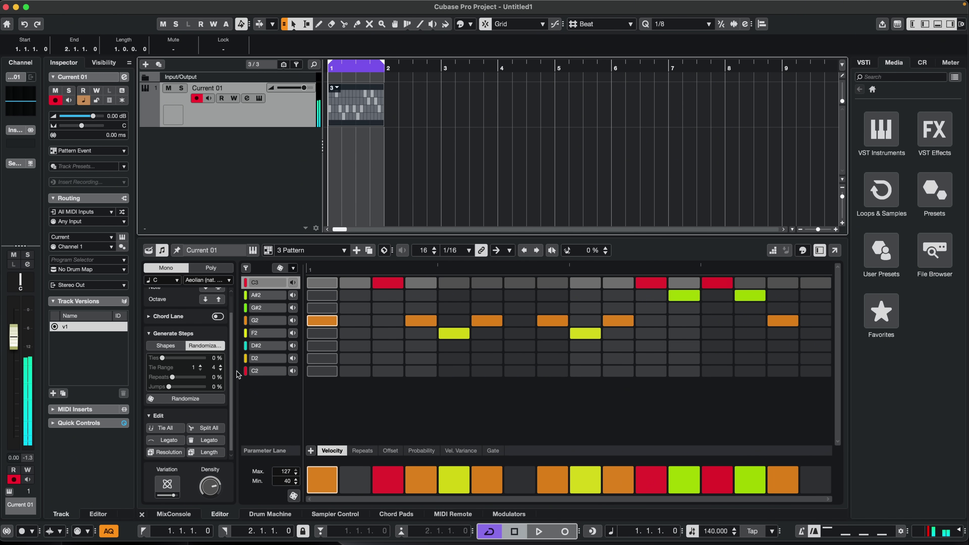
- Set the lowest pitch to C1, re-randomize the steps, and shift the range down to C1–C4
{"action": "scroll", "coordinate": [208, 336], "scroll_direction": "up", "scroll_amount": 1}
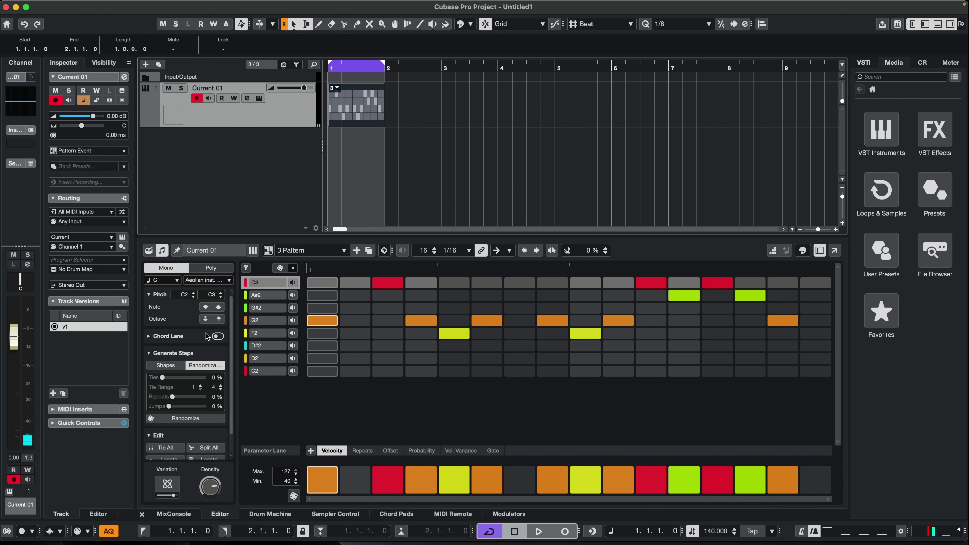
{"action": "double_click", "coordinate": [183, 295]}
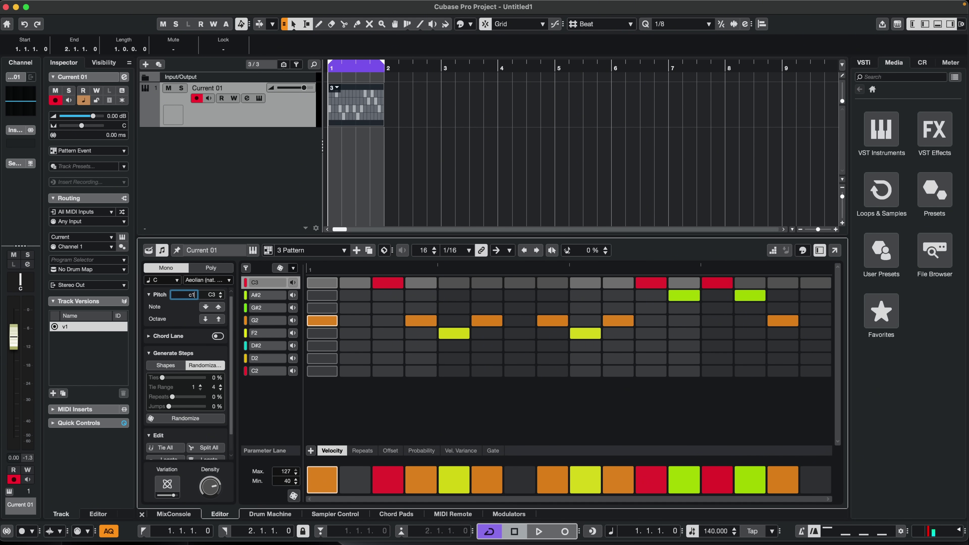
{"action": "key", "text": "Return"}
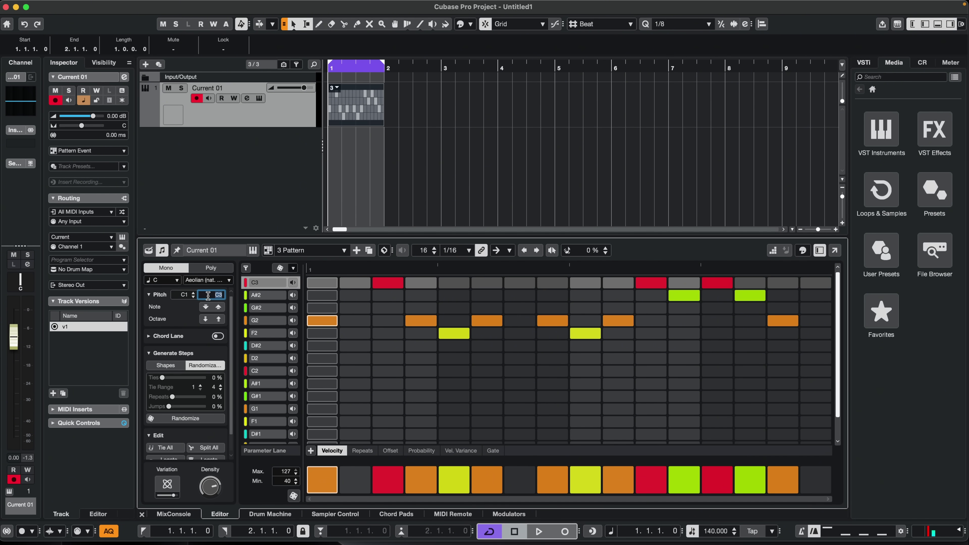
{"action": "scroll", "coordinate": [374, 332], "scroll_direction": "down", "scroll_amount": 5}
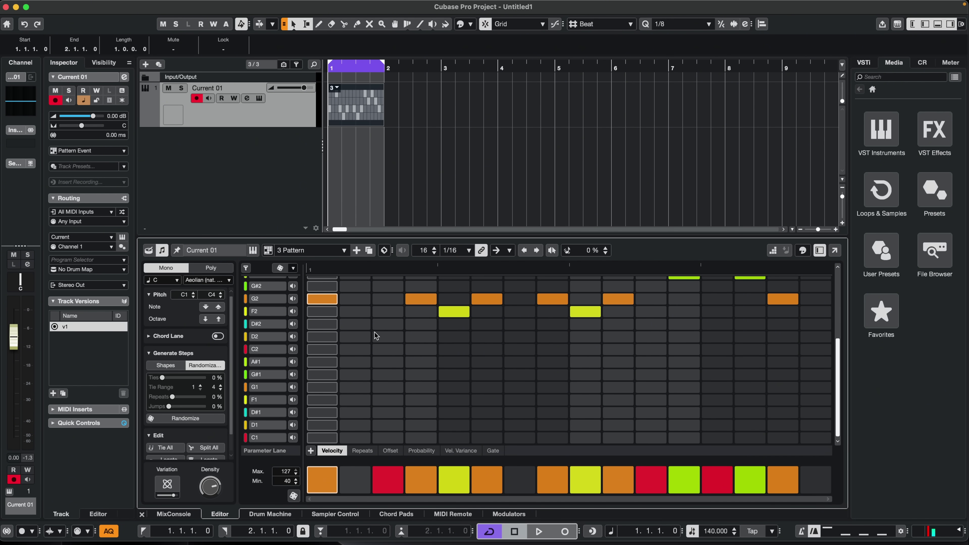
{"action": "left_click", "coordinate": [279, 269]}
{"action": "key", "text": "space"}
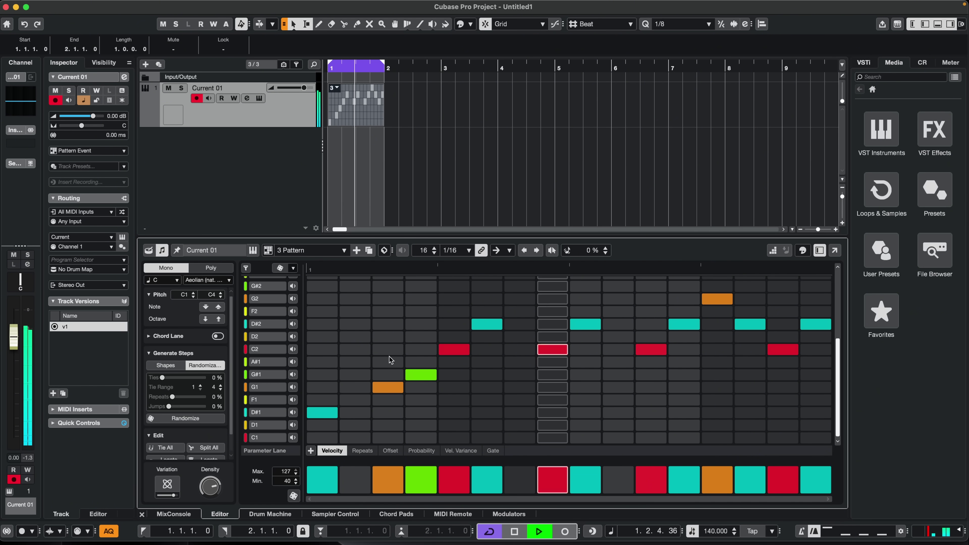
{"action": "scroll", "coordinate": [389, 357], "scroll_direction": "up", "scroll_amount": 2}
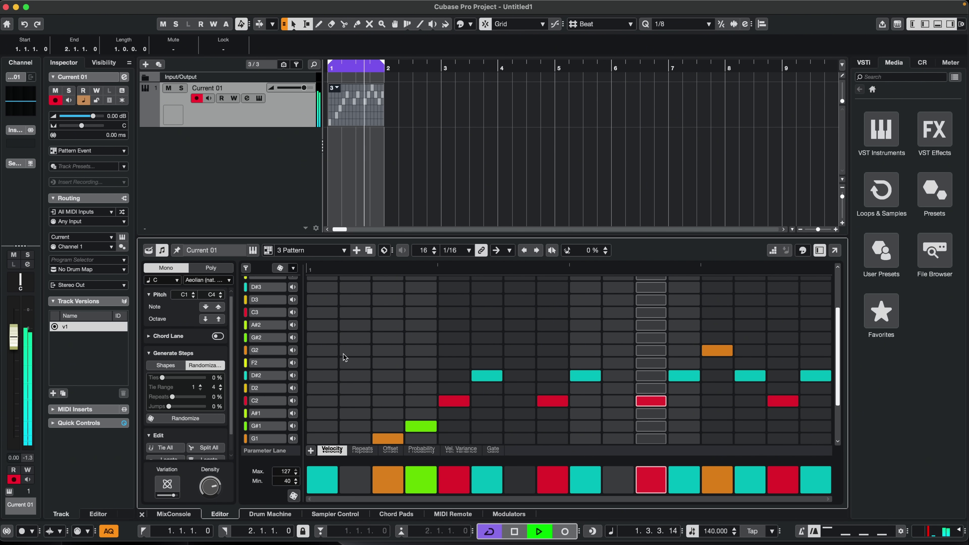
{"action": "key", "text": "space"}
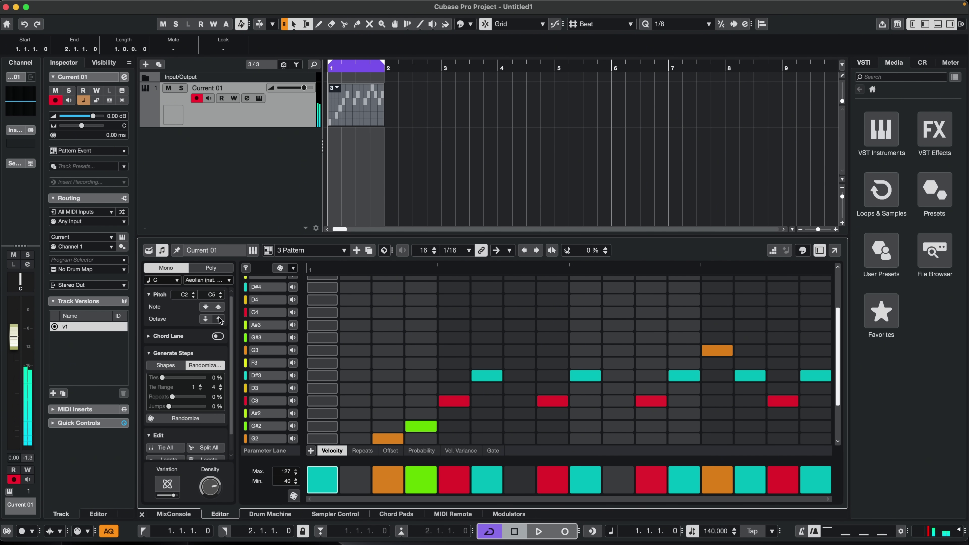
{"action": "key", "text": "space"}
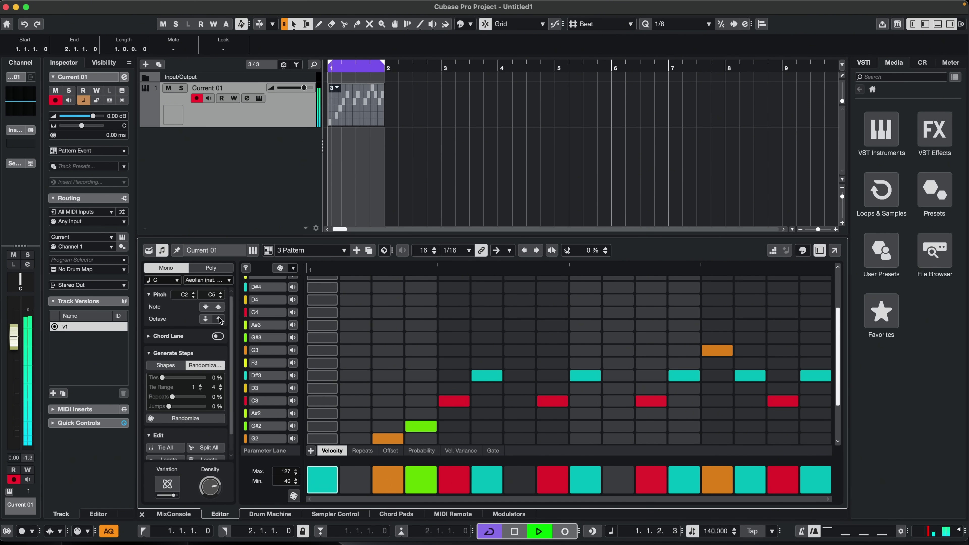
{"action": "left_click", "coordinate": [206, 319]}
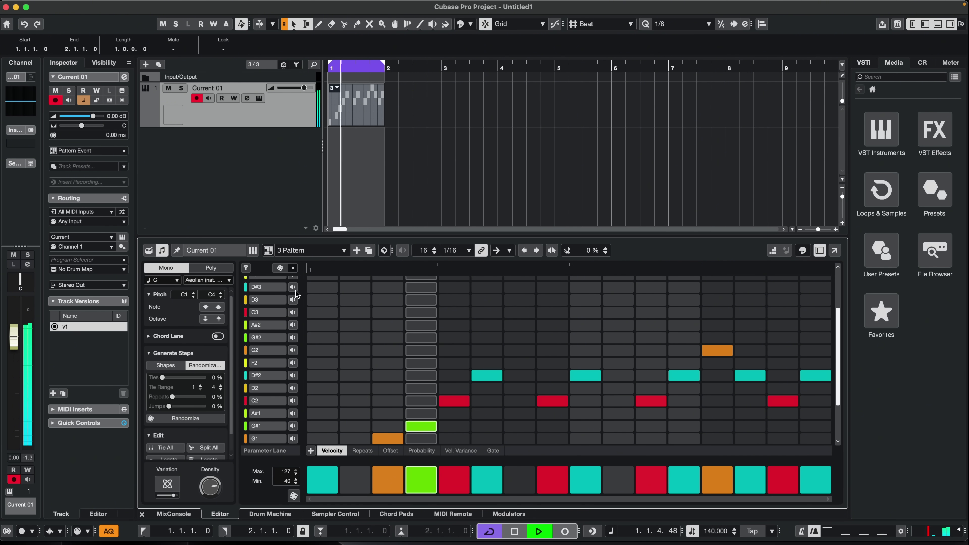
{"action": "key", "text": "space"}
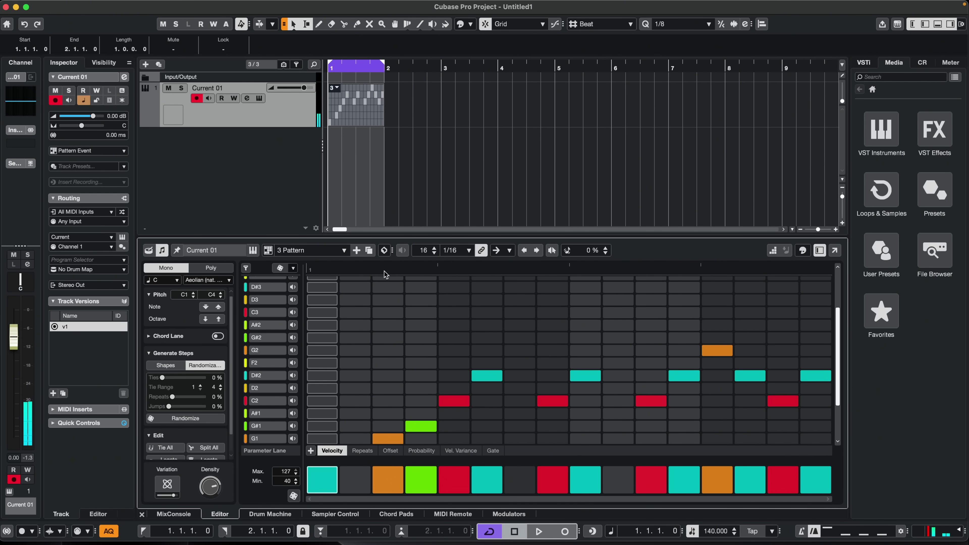
{"action": "left_click", "coordinate": [246, 268]}
{"action": "key", "text": "space"}
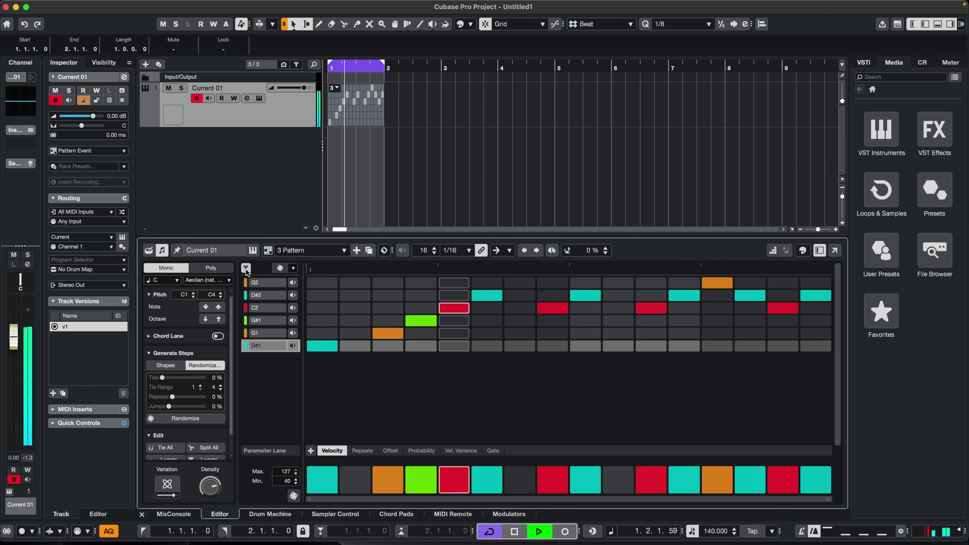
{"action": "key", "text": "space"}
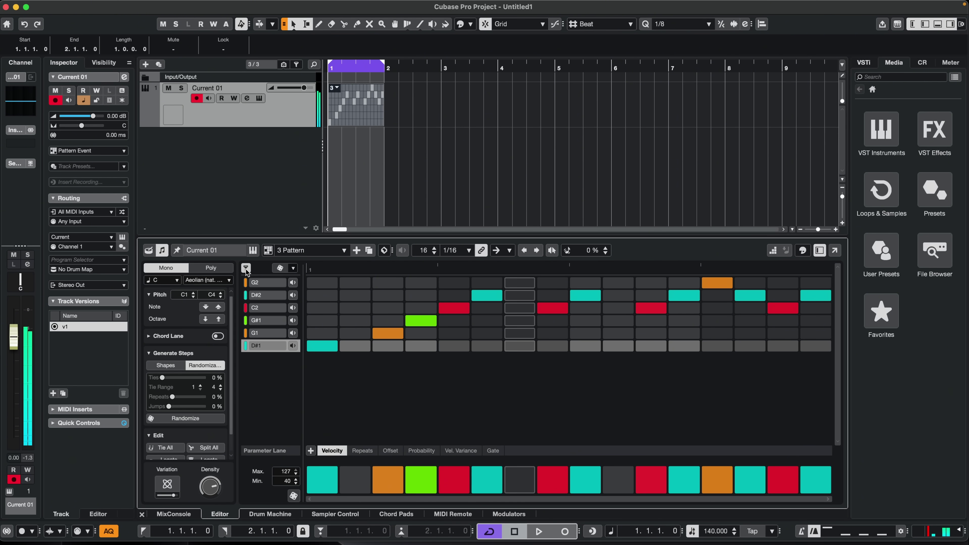
{"action": "left_click", "coordinate": [246, 268]}
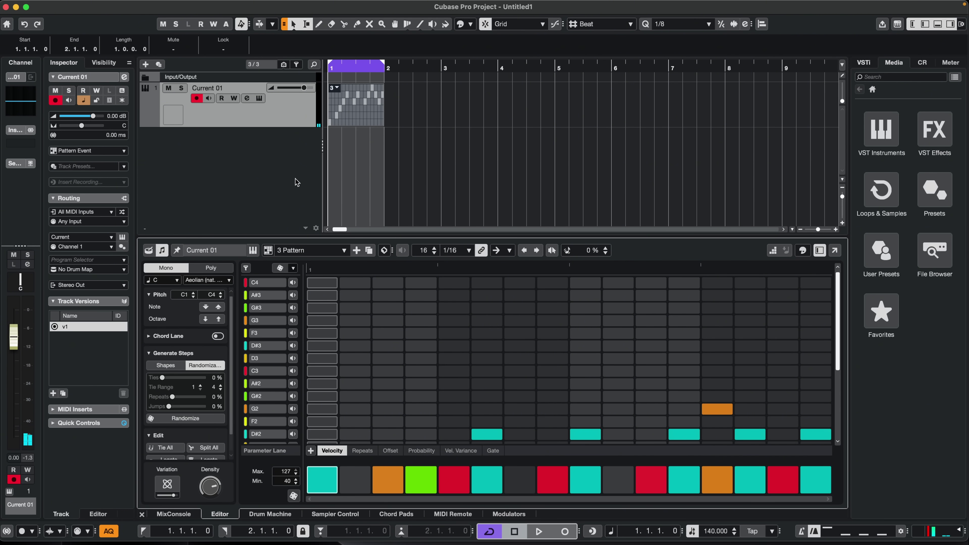
- Load the Kalimba Key preset from Current's Favorites and audition it
{"action": "key", "text": "e"}
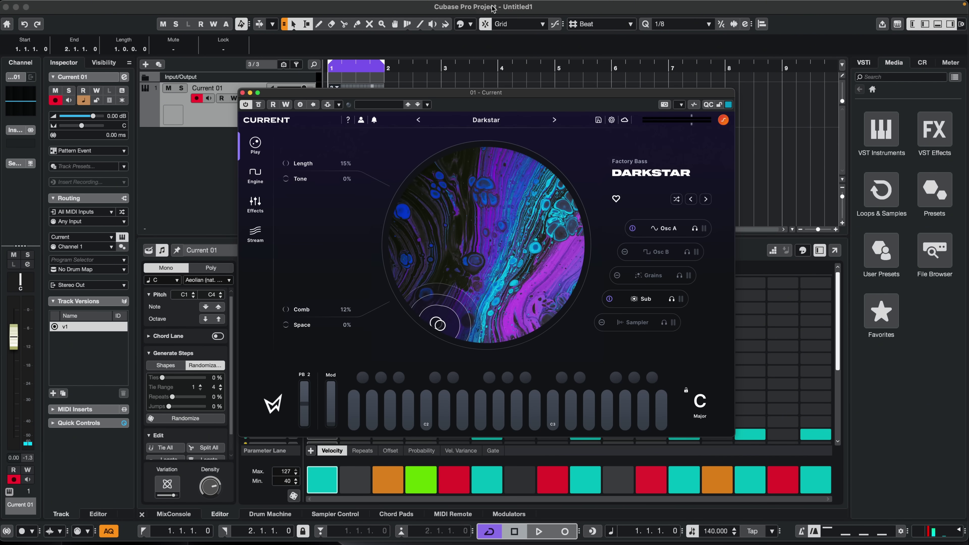
{"action": "left_click", "coordinate": [485, 120]}
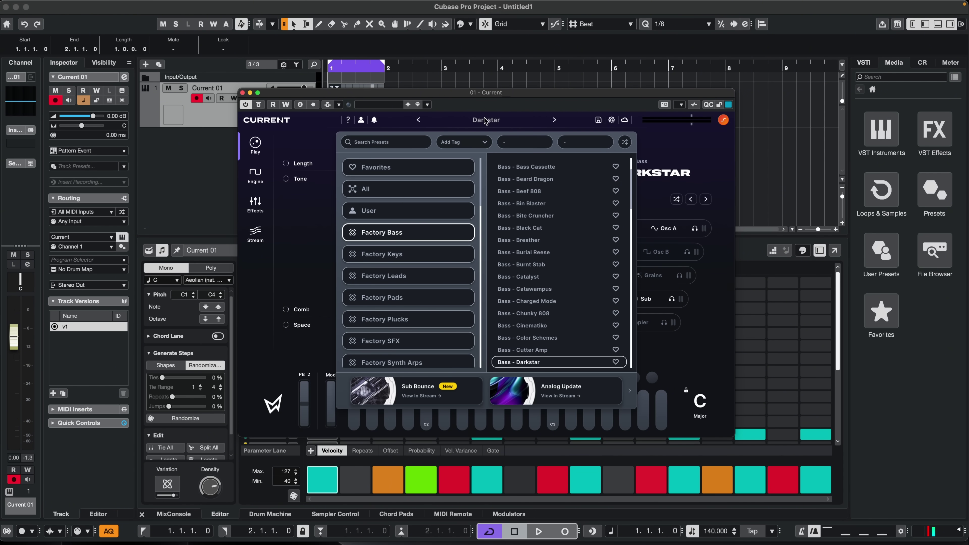
{"action": "left_click", "coordinate": [394, 171]}
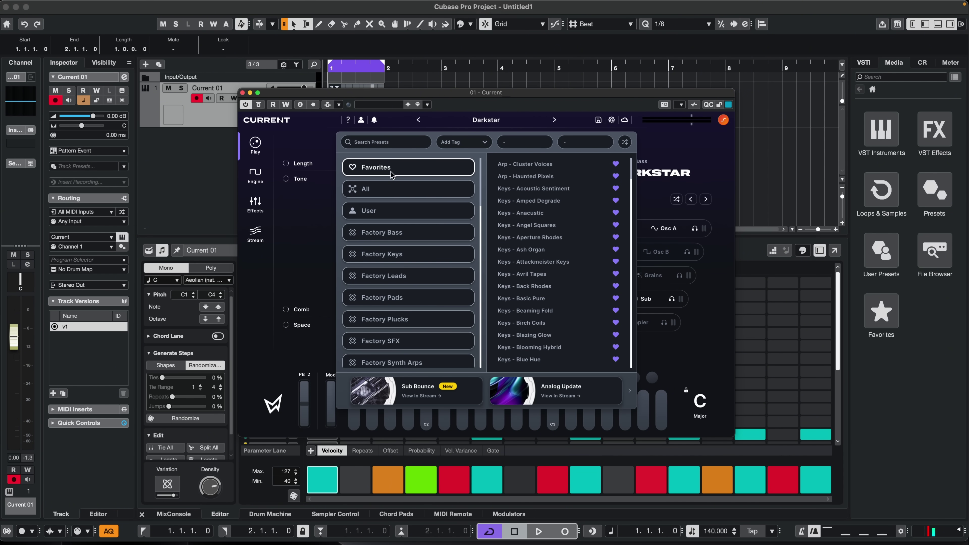
{"action": "left_click", "coordinate": [625, 143]}
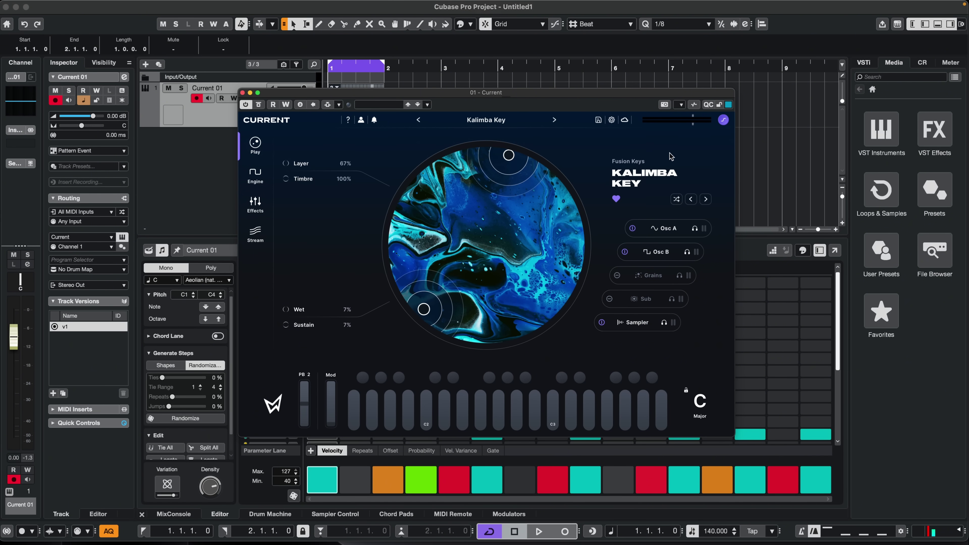
{"action": "left_click", "coordinate": [353, 412]}
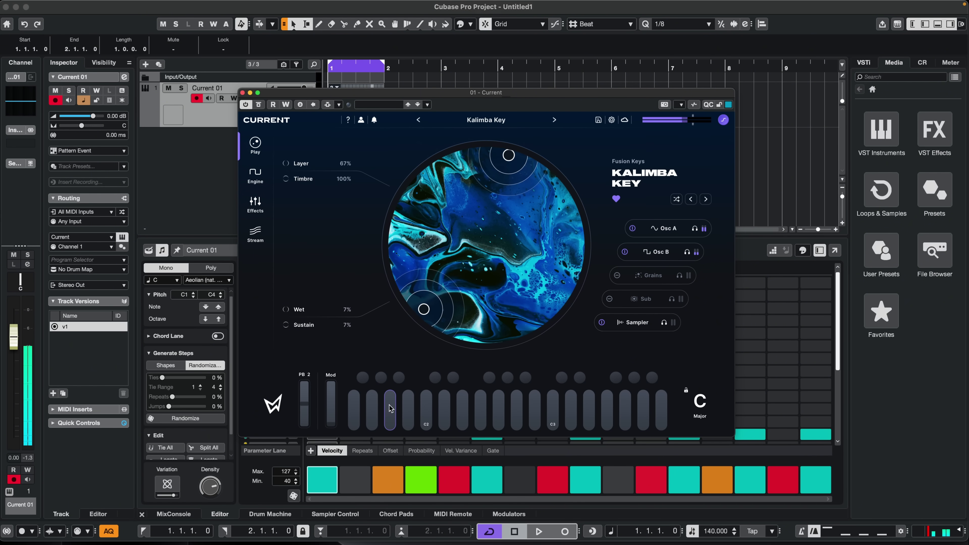
- Switch to the Dub Reel preset, set Open 96% and Dubify 84%, and close the window
{"action": "left_click", "coordinate": [678, 199]}
{"action": "left_click", "coordinate": [355, 407]}
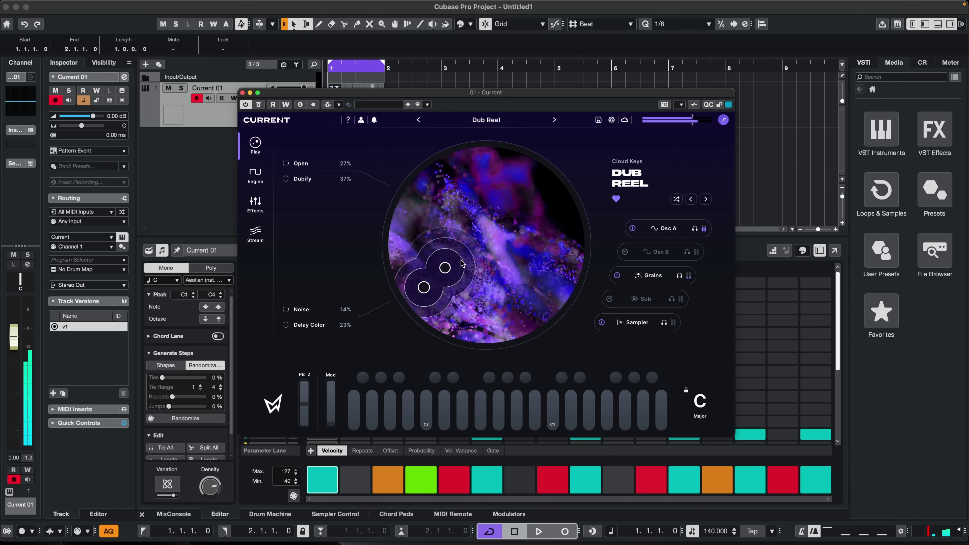
{"action": "left_click_drag", "start_coordinate": [445, 268], "coordinate": [560, 197]}
{"action": "left_click", "coordinate": [353, 401]}
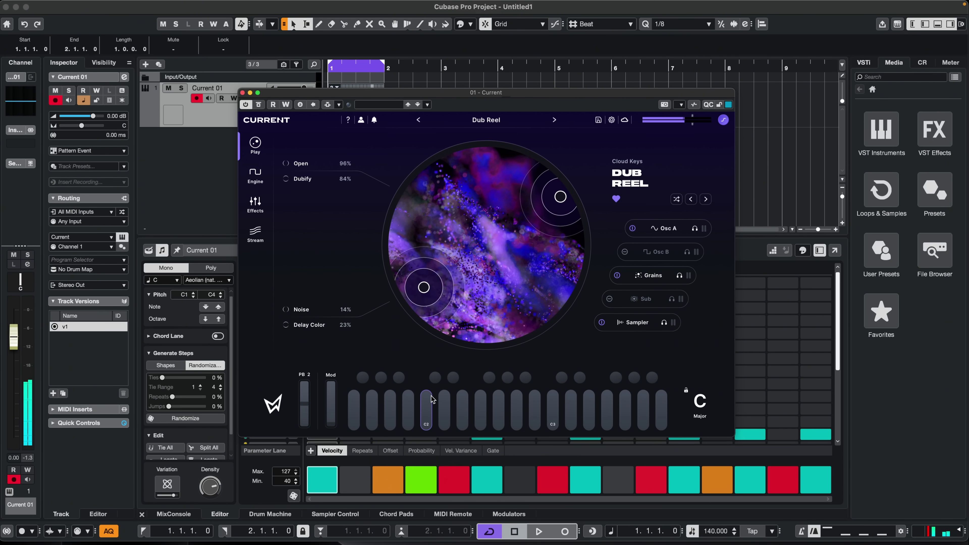
{"action": "key", "text": "super+w"}
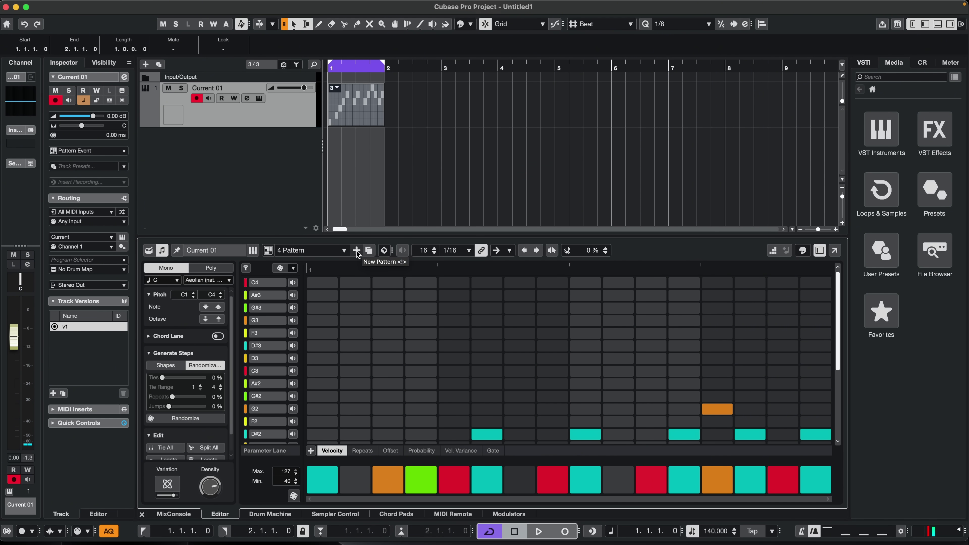
- Create a new polyphonic pattern with chords C2/D#2/G2 on step 1 and D2/G2/A#2 on step 3
{"action": "left_click", "coordinate": [357, 251]}
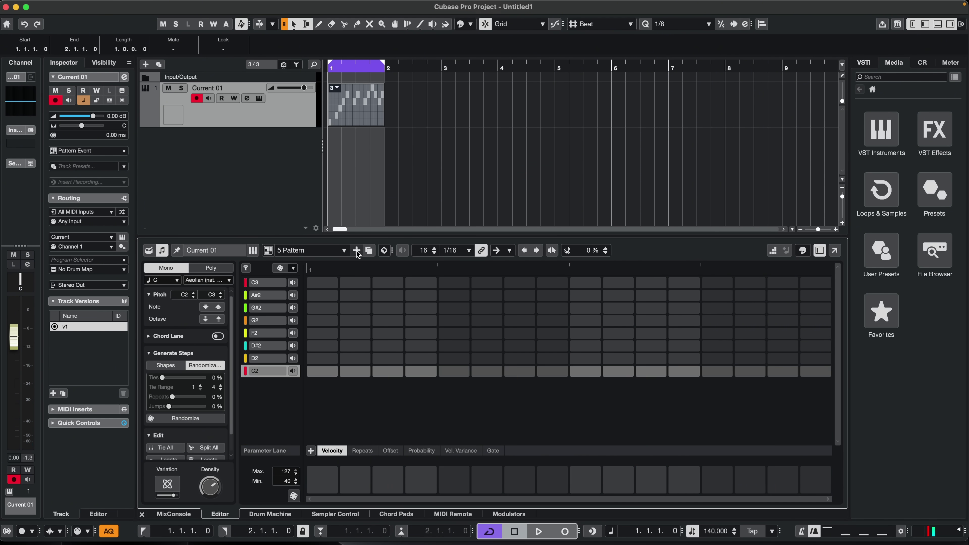
{"action": "left_click", "coordinate": [219, 269]}
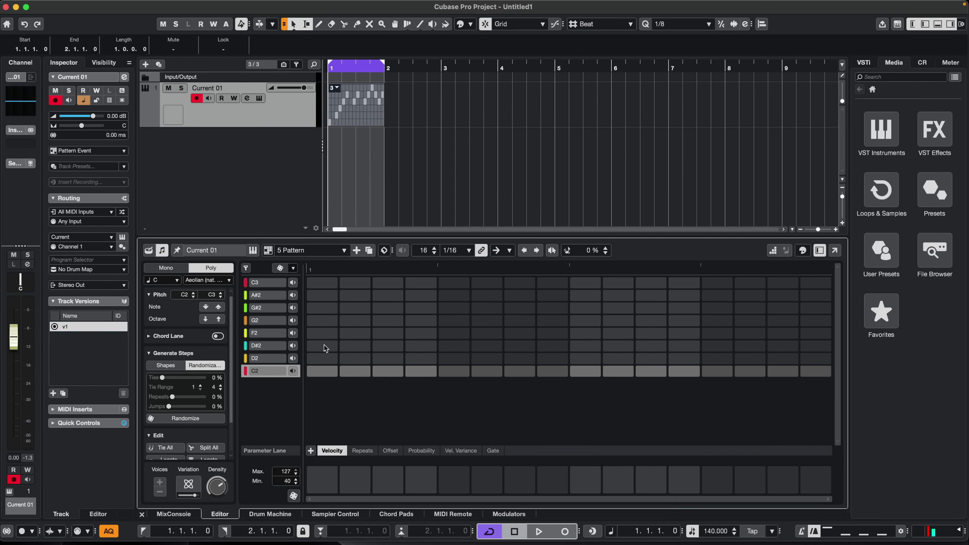
{"action": "left_click", "coordinate": [322, 373]}
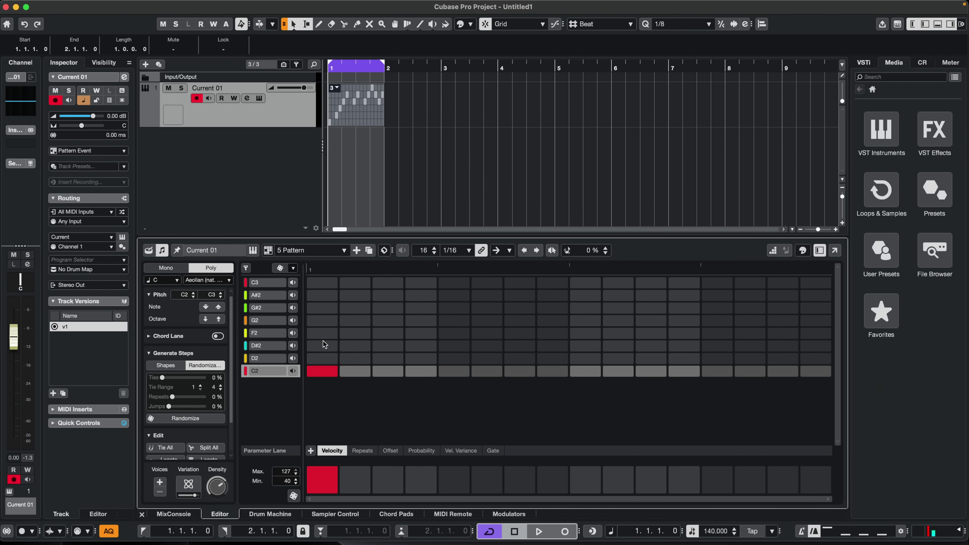
{"action": "left_click", "coordinate": [324, 344]}
{"action": "left_click", "coordinate": [322, 321]}
{"action": "left_click", "coordinate": [388, 359]}
{"action": "left_click", "coordinate": [389, 321]}
{"action": "left_click", "coordinate": [388, 295]}
{"action": "key", "text": "space"}
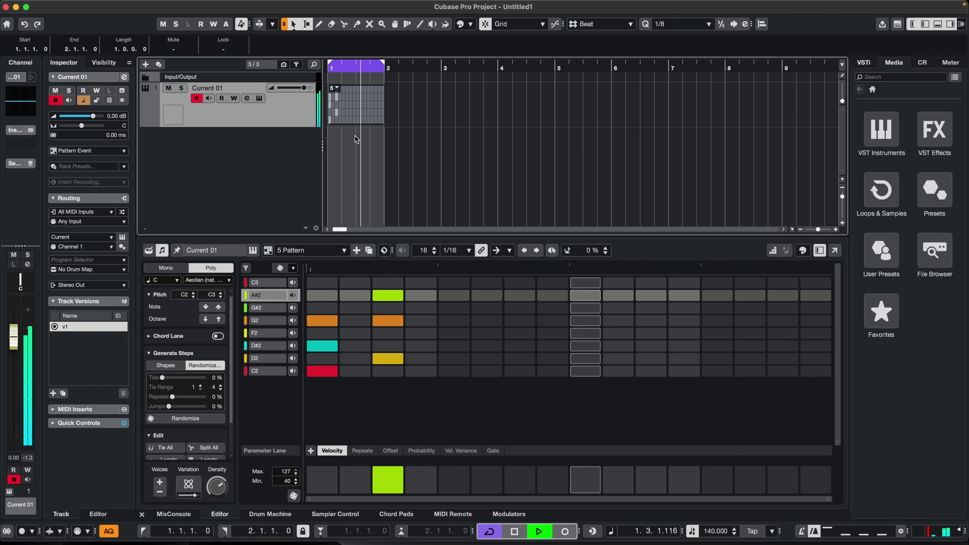
- Add chords on steps 9 and 12, F2 on 14, A#2 on 15, G2 on 16, then shift up an octave
{"action": "left_click", "coordinate": [575, 321]}
{"action": "left_click", "coordinate": [577, 296]}
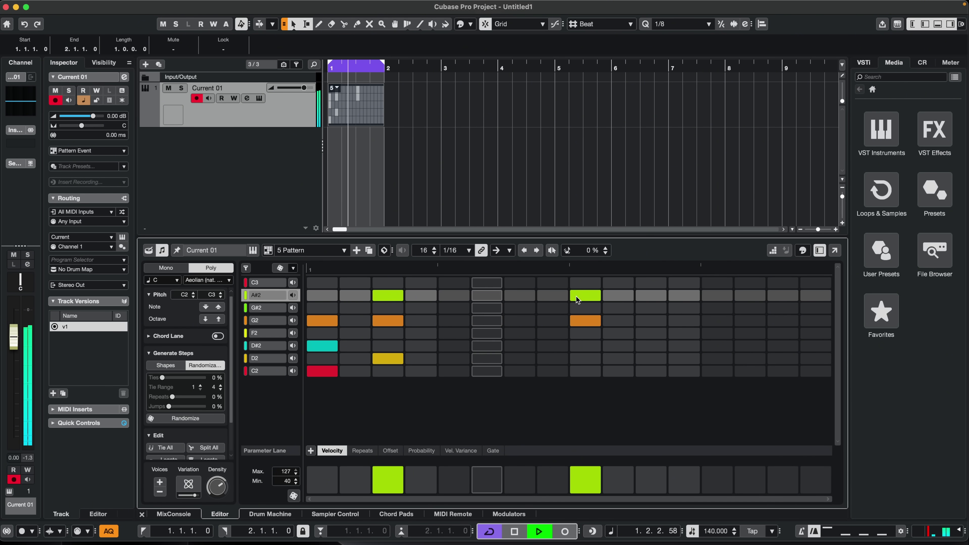
{"action": "left_click", "coordinate": [587, 345]}
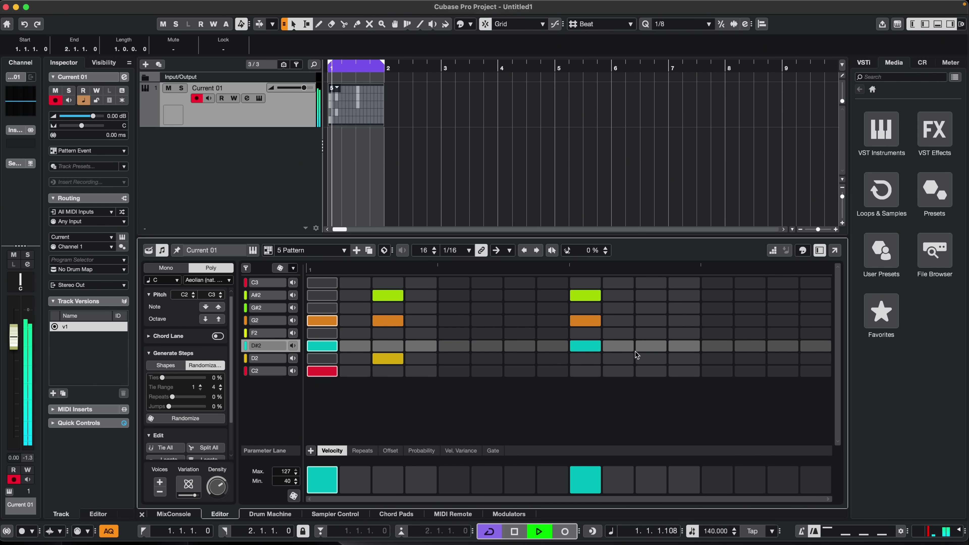
{"action": "left_click", "coordinate": [683, 347]}
{"action": "left_click", "coordinate": [687, 369]}
{"action": "left_click", "coordinate": [686, 322]}
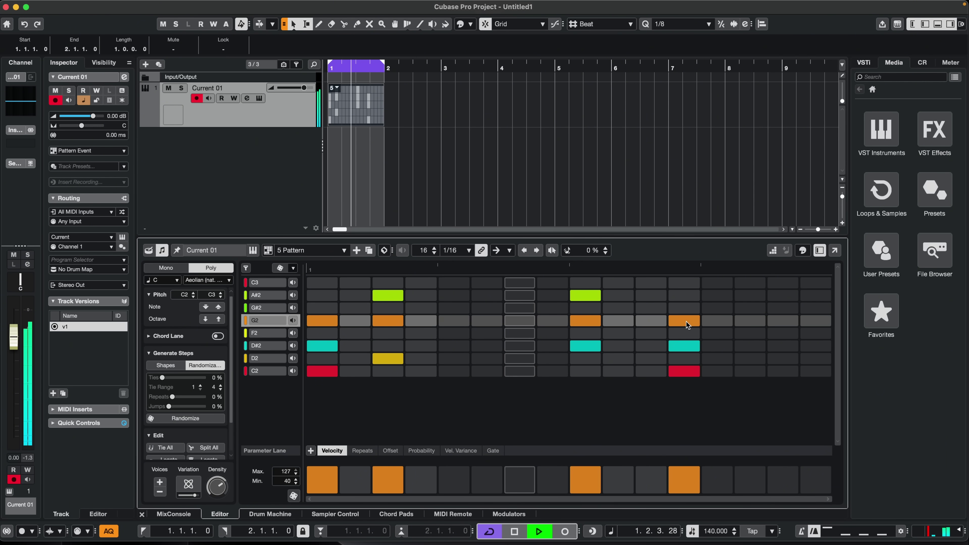
{"action": "left_click", "coordinate": [750, 333]}
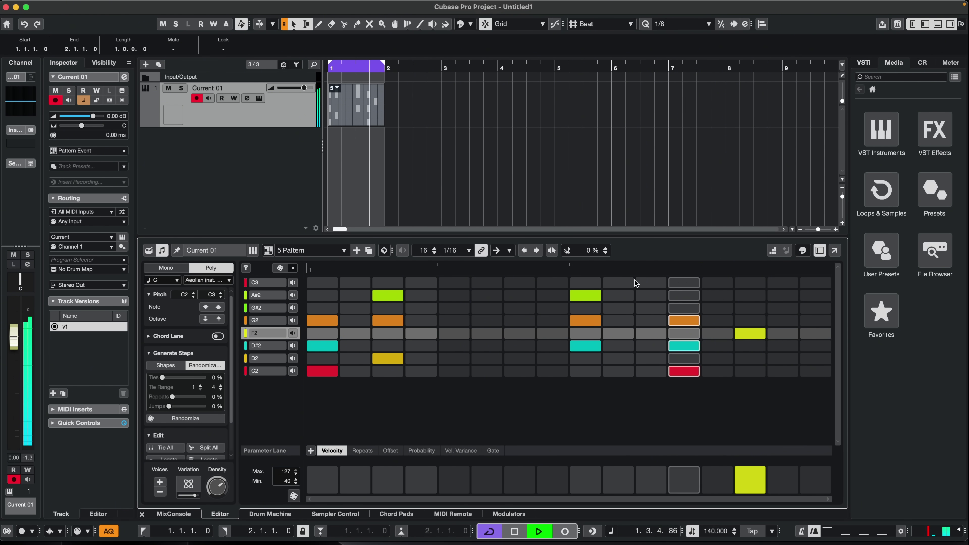
{"action": "left_click", "coordinate": [783, 295]}
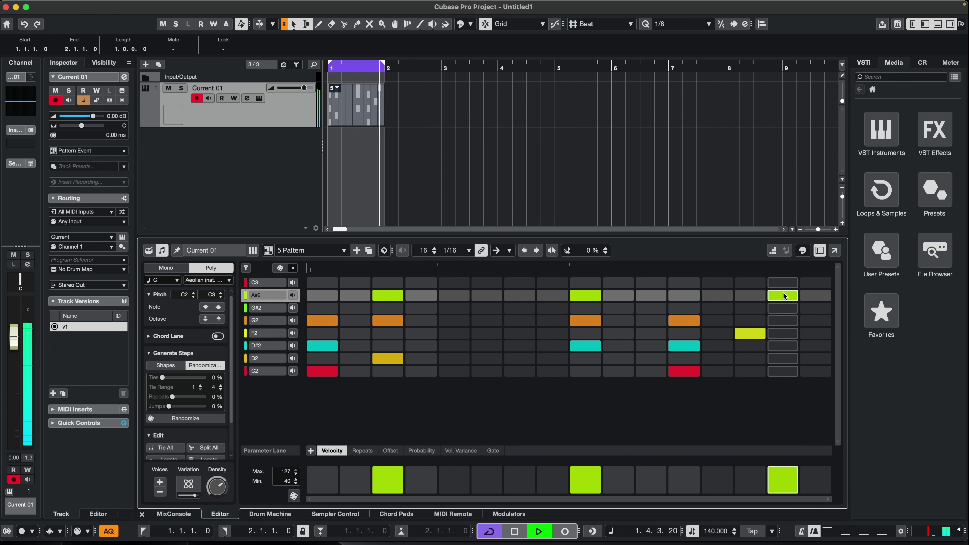
{"action": "left_click", "coordinate": [813, 324]}
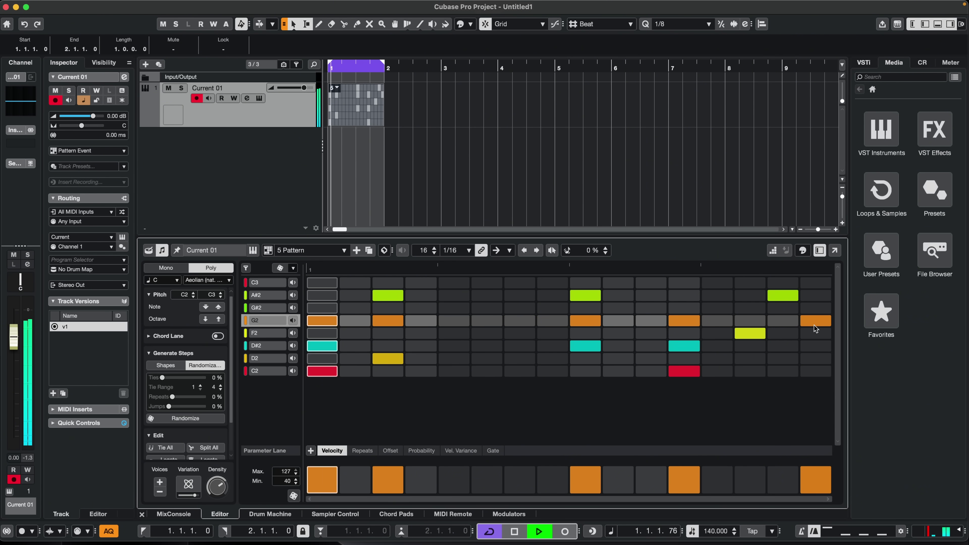
{"action": "left_click", "coordinate": [218, 319]}
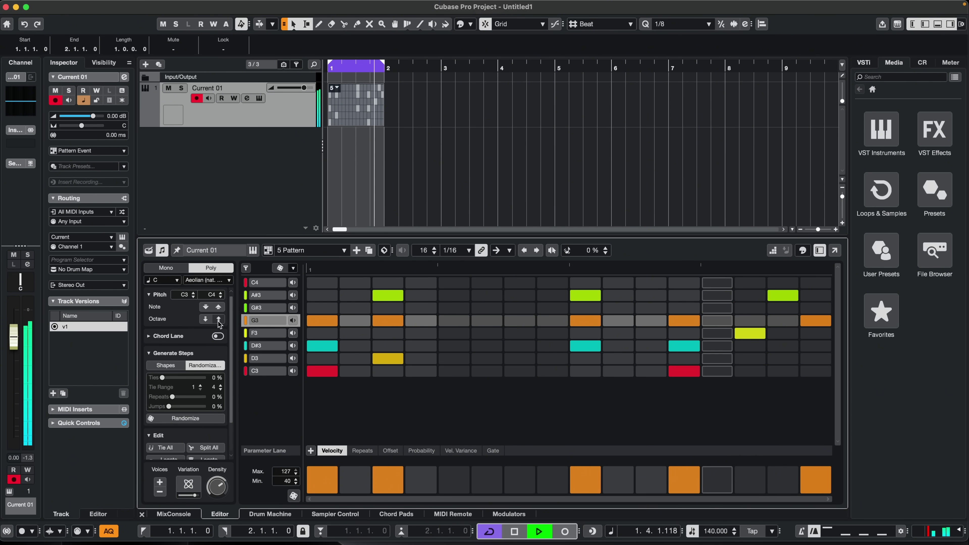
- Lower Dub Reel's Open and Dubify, nudge Noise down and Delay Color up, then close Current and stop playback
{"action": "left_click", "coordinate": [252, 250]}
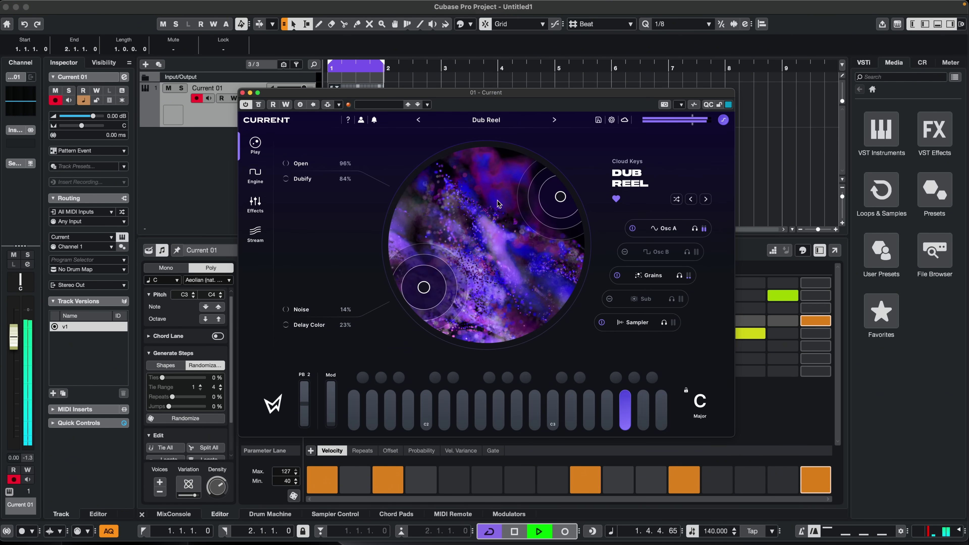
{"action": "left_click_drag", "start_coordinate": [561, 197], "coordinate": [538, 294]}
{"action": "left_click_drag", "start_coordinate": [423, 287], "coordinate": [416, 281]}
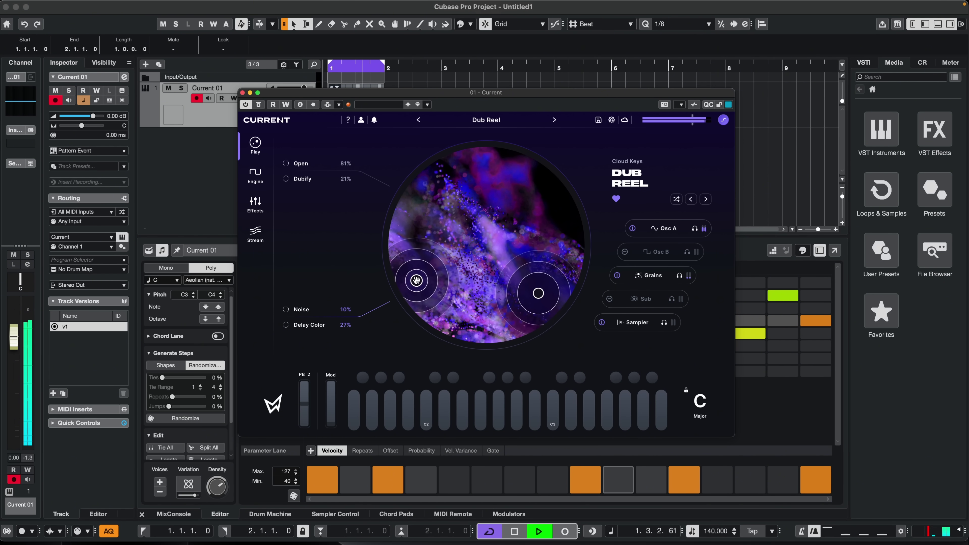
{"action": "key", "text": "super+w"}
{"action": "key", "text": "space"}
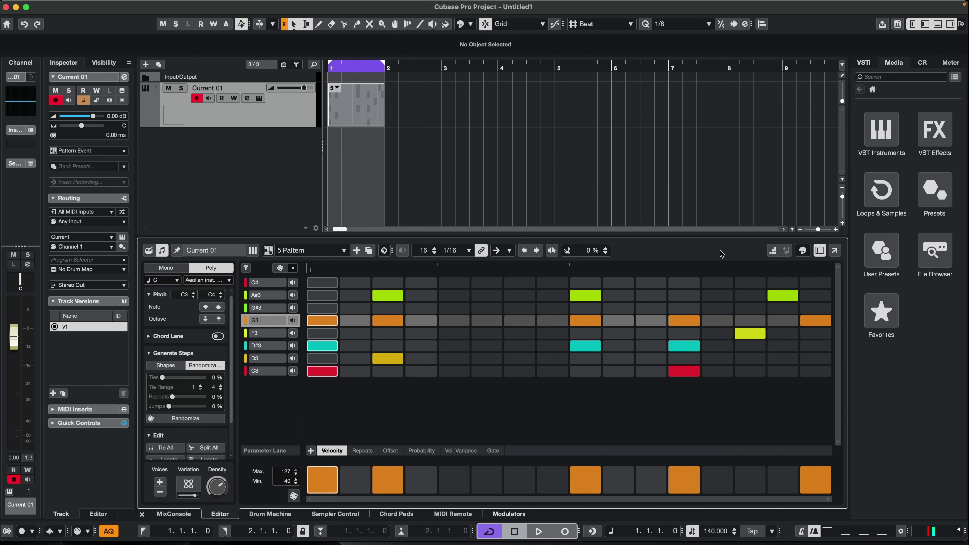
- Delete the Current 01 track and add a Drum track with the Pattern Event type
{"action": "key", "text": "Delete"}
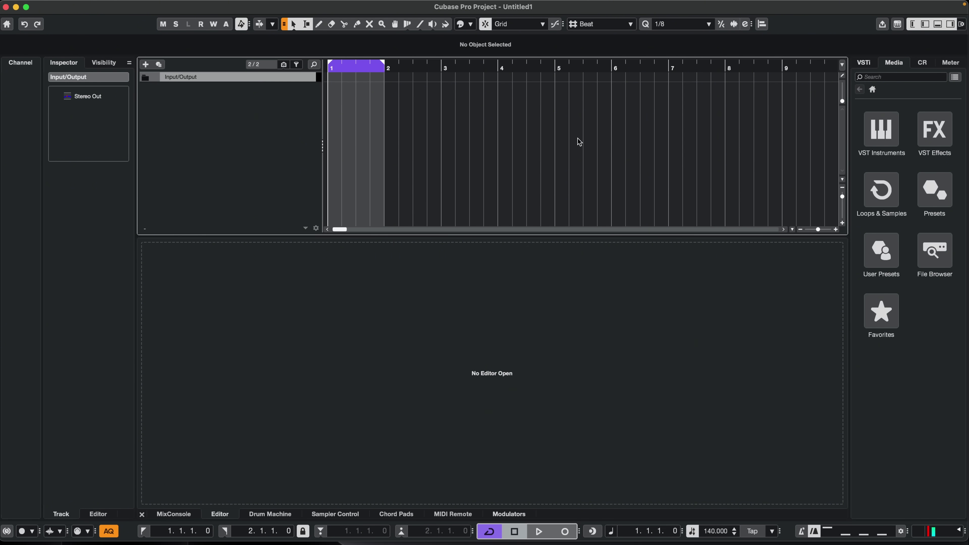
{"action": "key", "text": "super+t"}
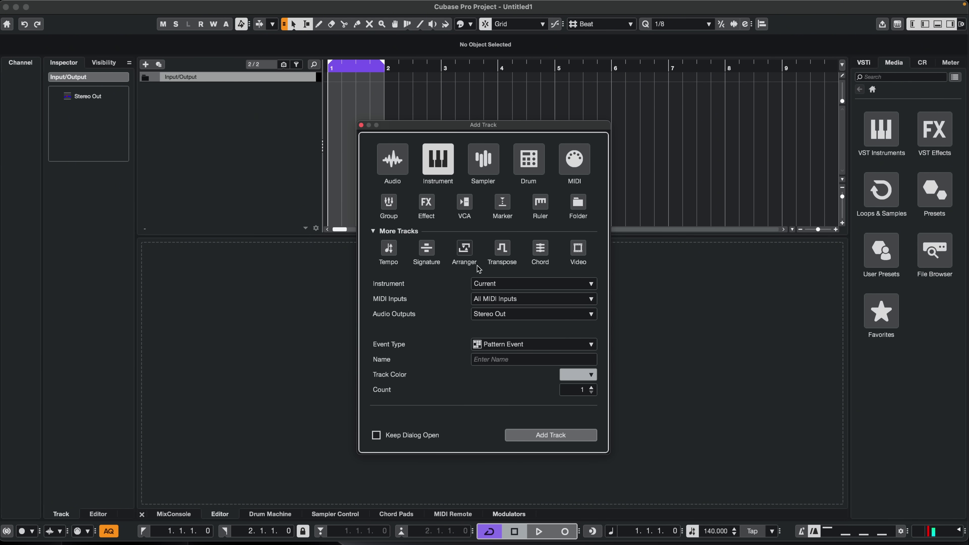
{"action": "left_click", "coordinate": [537, 167]}
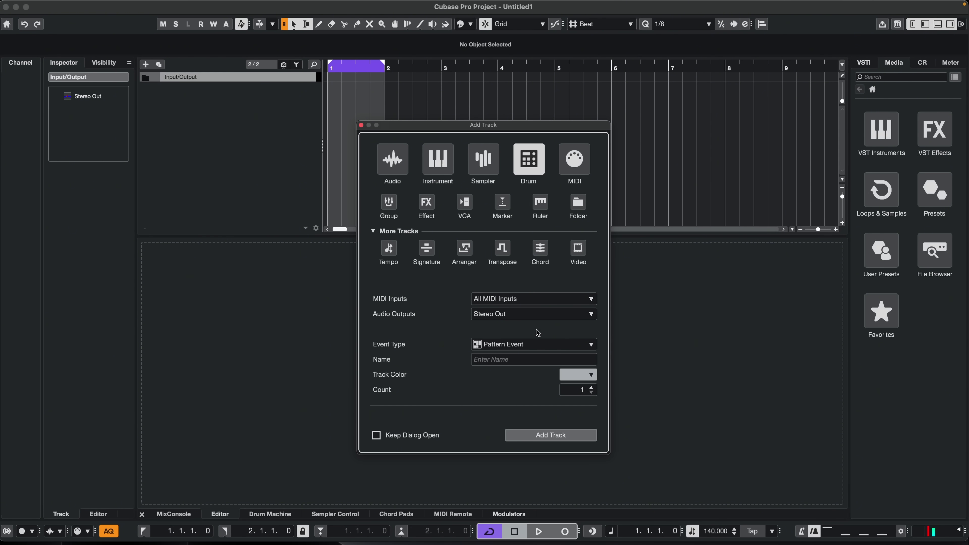
{"action": "left_click", "coordinate": [531, 344]}
{"action": "left_click", "coordinate": [535, 355]}
{"action": "left_click", "coordinate": [569, 438]}
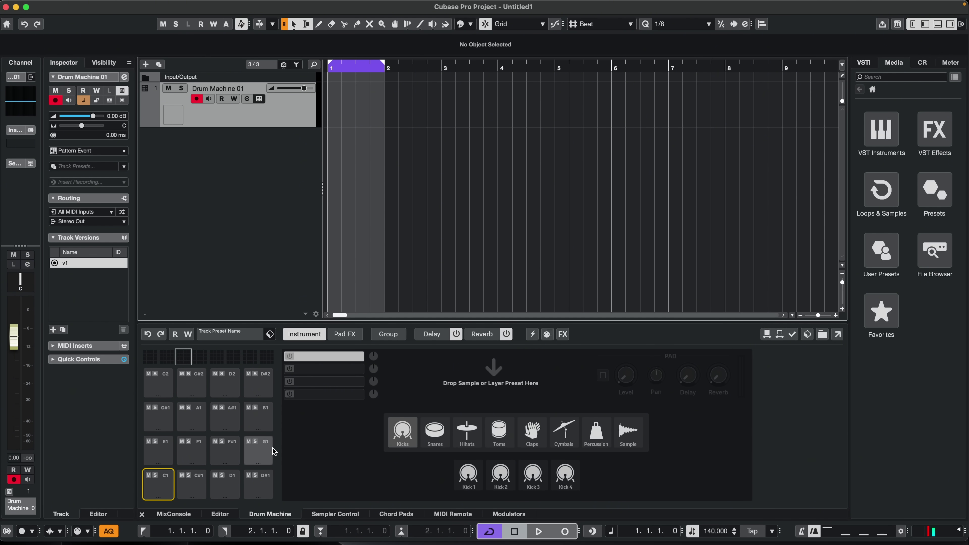
- Switch the drum machine's pad view back to the bank starting at C1
{"action": "left_click", "coordinate": [165, 358]}
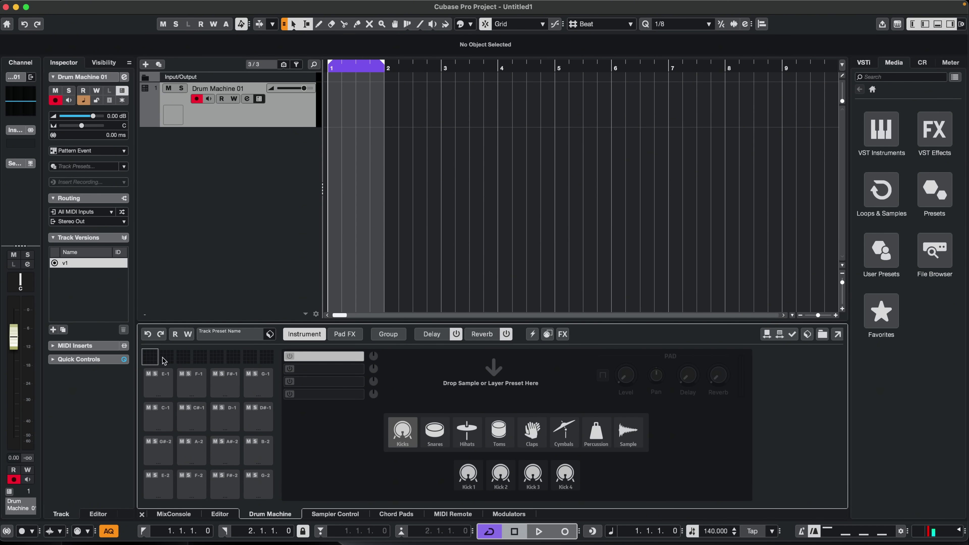
{"action": "left_click", "coordinate": [183, 358]}
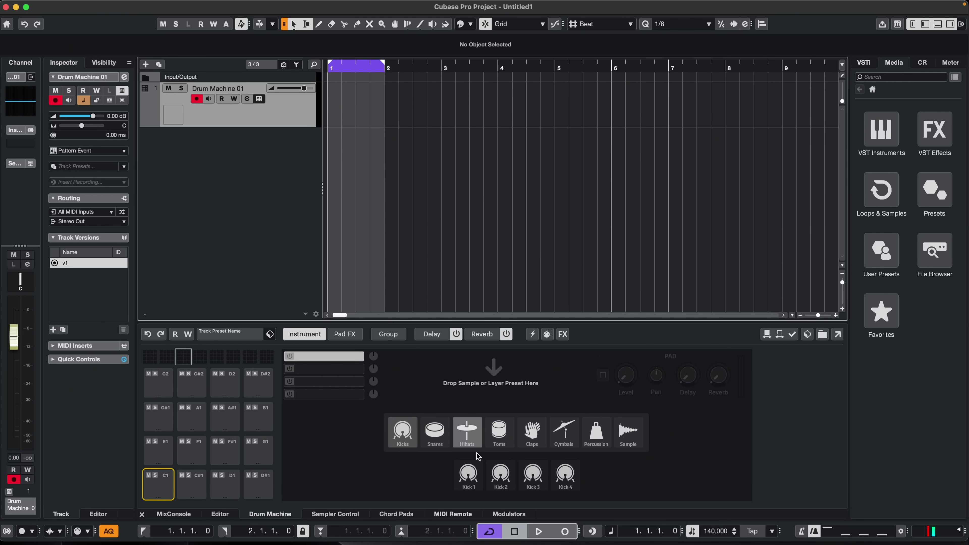
- Load Kick 1 onto pad C1 and retune it to about A0, auditioning as you go
{"action": "left_click", "coordinate": [469, 475]}
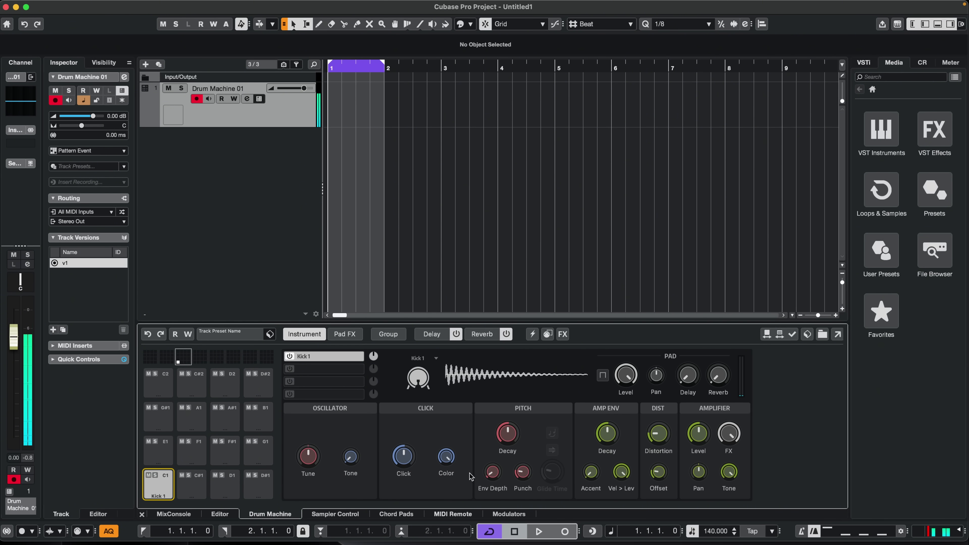
{"action": "left_click", "coordinate": [159, 484]}
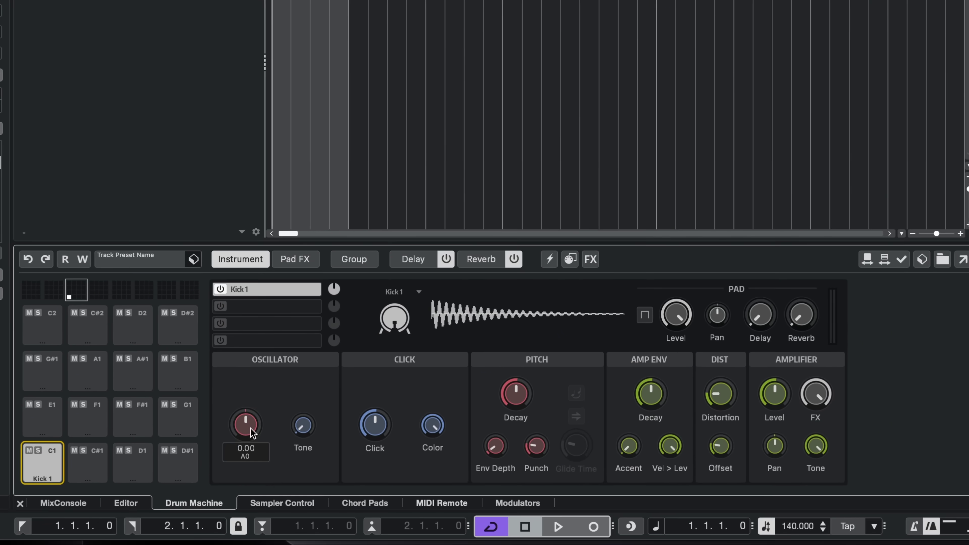
{"action": "left_click_drag", "start_coordinate": [313, 463], "coordinate": [313, 455]}
{"action": "left_click_drag", "start_coordinate": [252, 423], "coordinate": [250, 416]}
{"action": "left_click", "coordinate": [35, 471]}
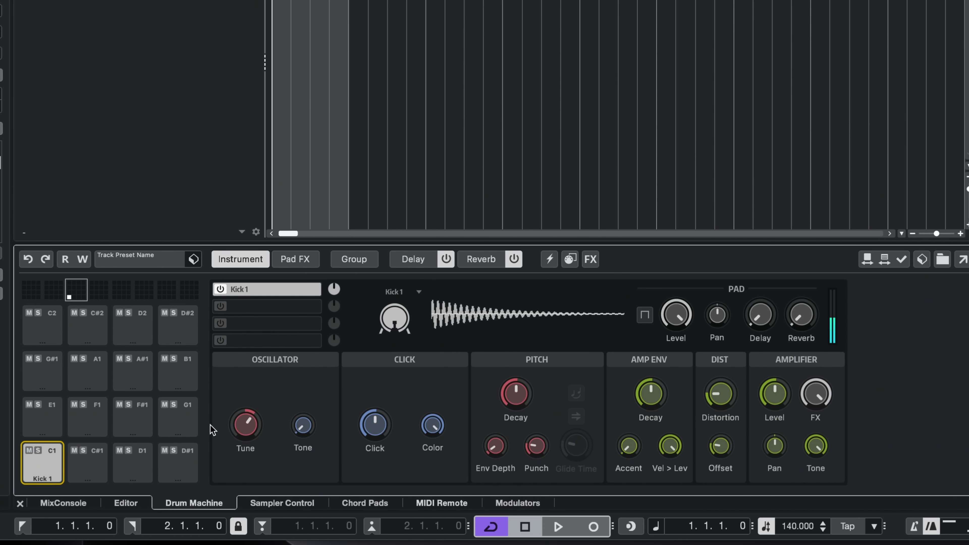
{"action": "mouse_move", "coordinate": [247, 426]}
{"action": "left_click_drag", "start_coordinate": [247, 426], "coordinate": [259, 459]}
{"action": "left_click", "coordinate": [45, 470]}
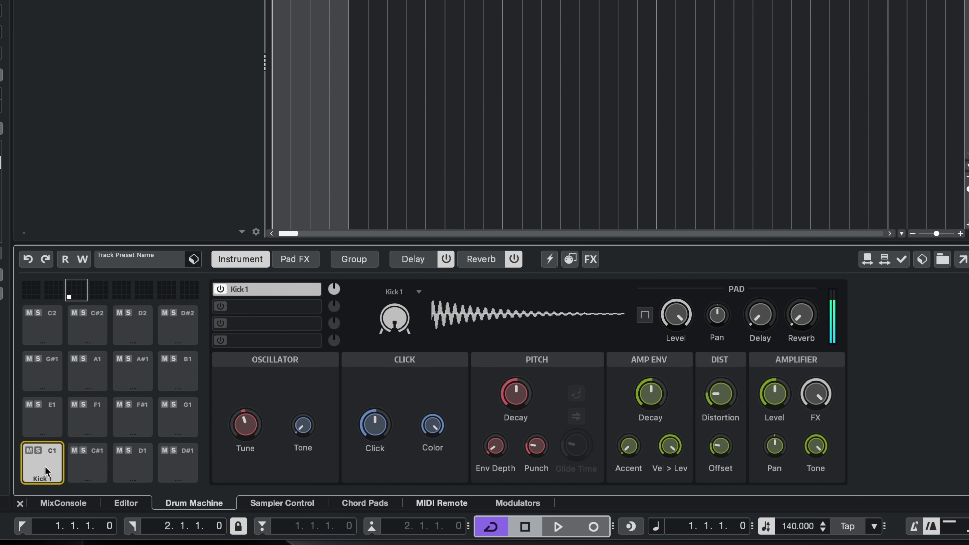
{"action": "left_click", "coordinate": [38, 475]}
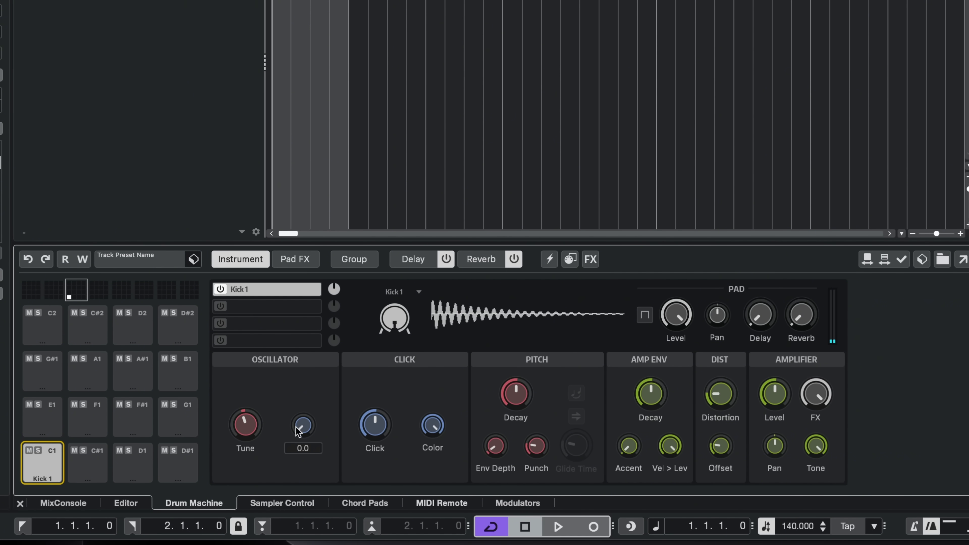
{"action": "left_click", "coordinate": [51, 462]}
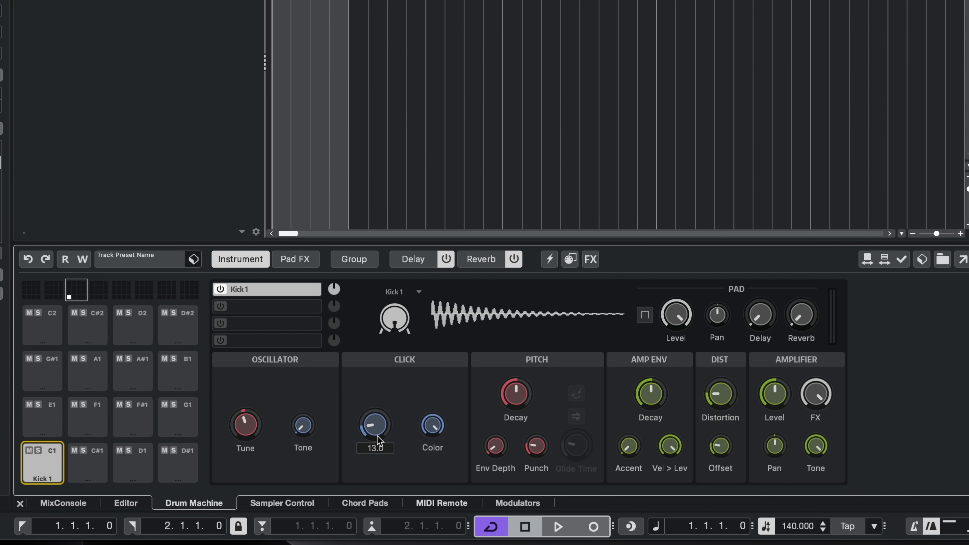
{"action": "left_click", "coordinate": [42, 470]}
{"action": "left_click", "coordinate": [48, 475]}
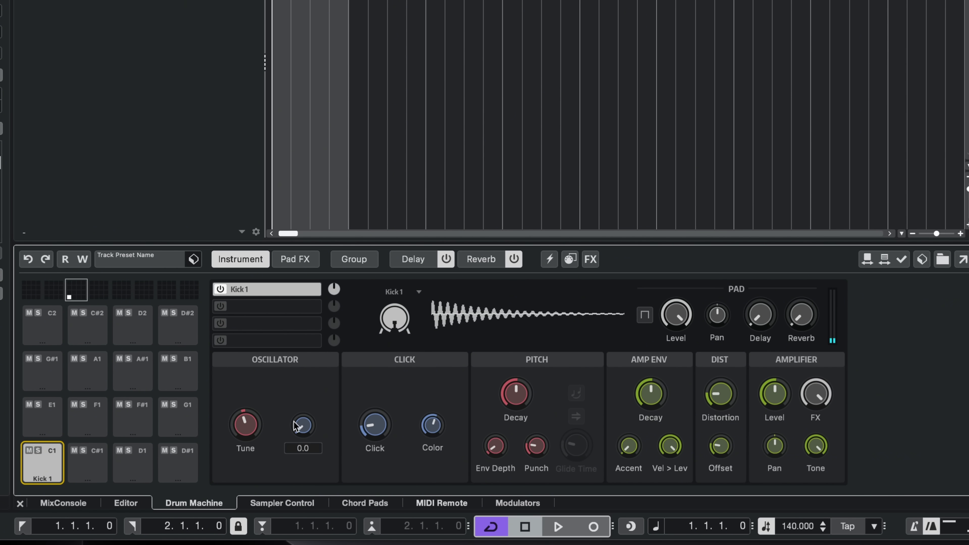
- Raise the kick oscillator's tone to about mid, then lower it slightly
{"action": "left_click_drag", "start_coordinate": [303, 424], "coordinate": [298, 355]}
{"action": "left_click", "coordinate": [35, 469]}
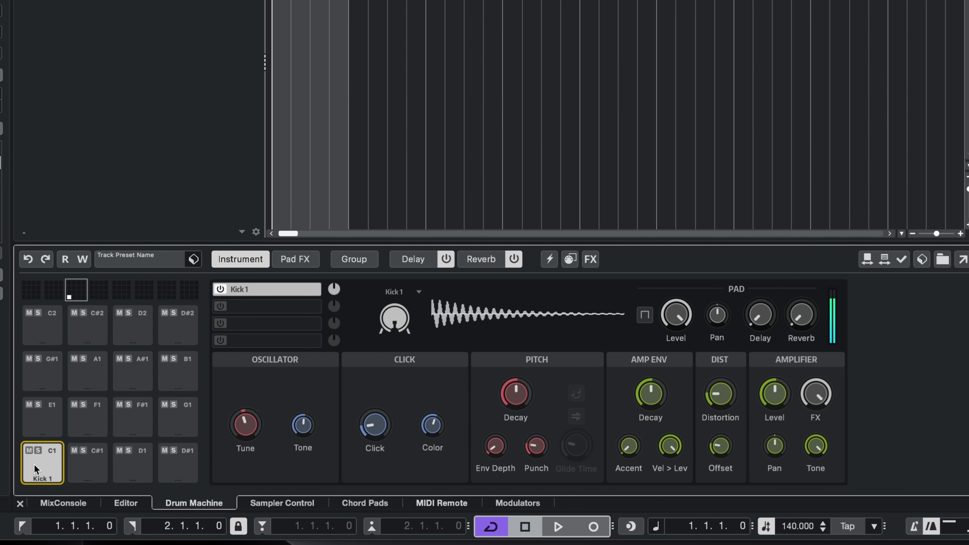
{"action": "left_click_drag", "start_coordinate": [301, 443], "coordinate": [304, 448]}
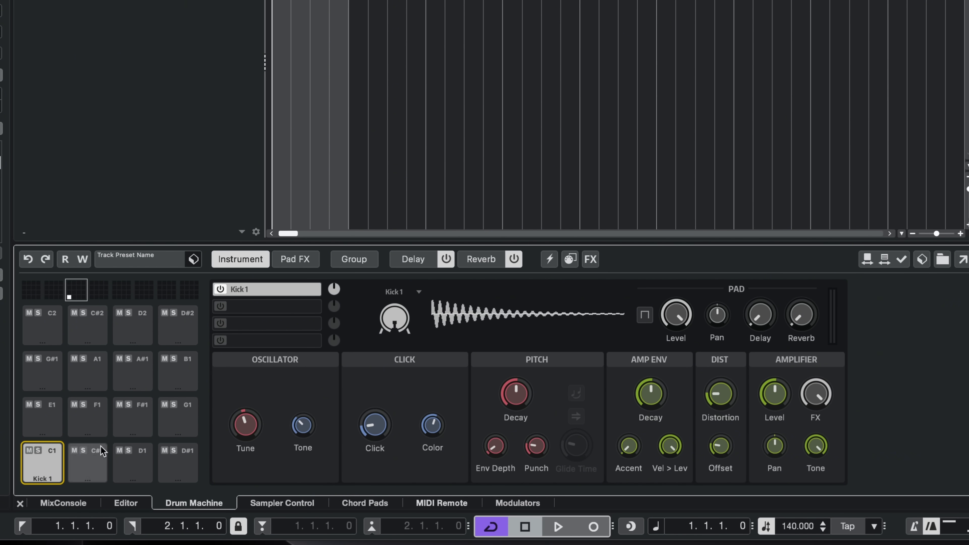
{"action": "left_click", "coordinate": [62, 461]}
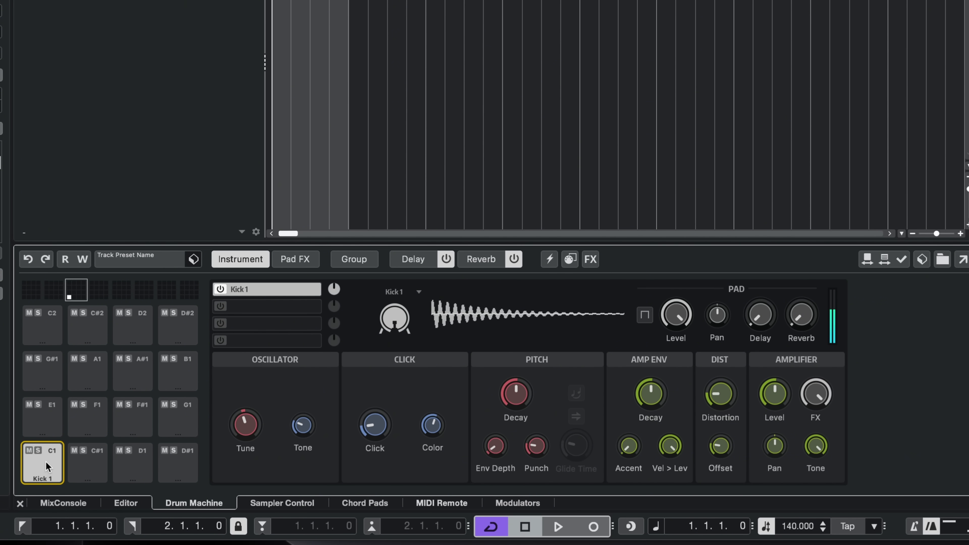
- Adjust Kick 1's amplitude envelope decay, ending slightly shorter
{"action": "left_click_drag", "start_coordinate": [651, 394], "coordinate": [652, 443]}
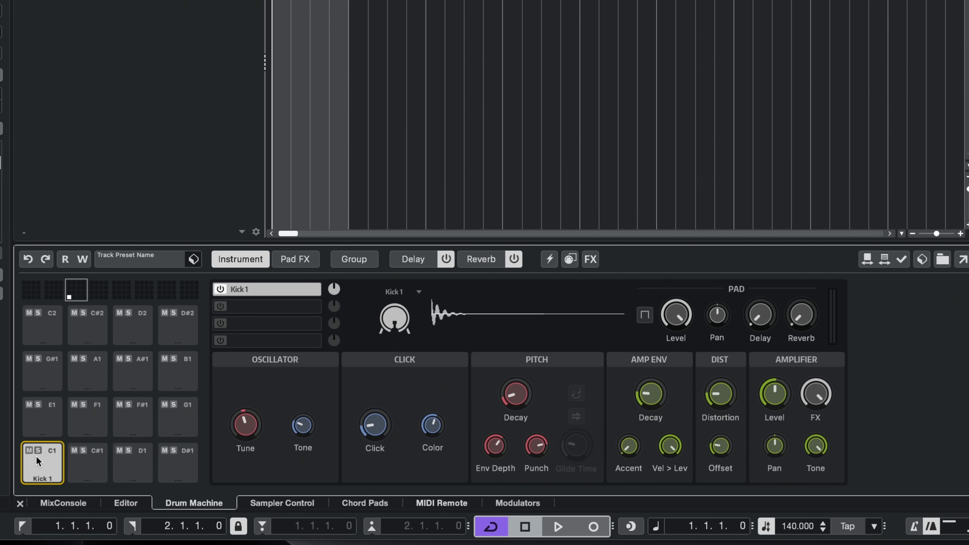
{"action": "left_click", "coordinate": [41, 466]}
{"action": "left_click_drag", "start_coordinate": [650, 394], "coordinate": [623, 426]}
{"action": "left_click", "coordinate": [50, 465]}
{"action": "left_click", "coordinate": [41, 471]}
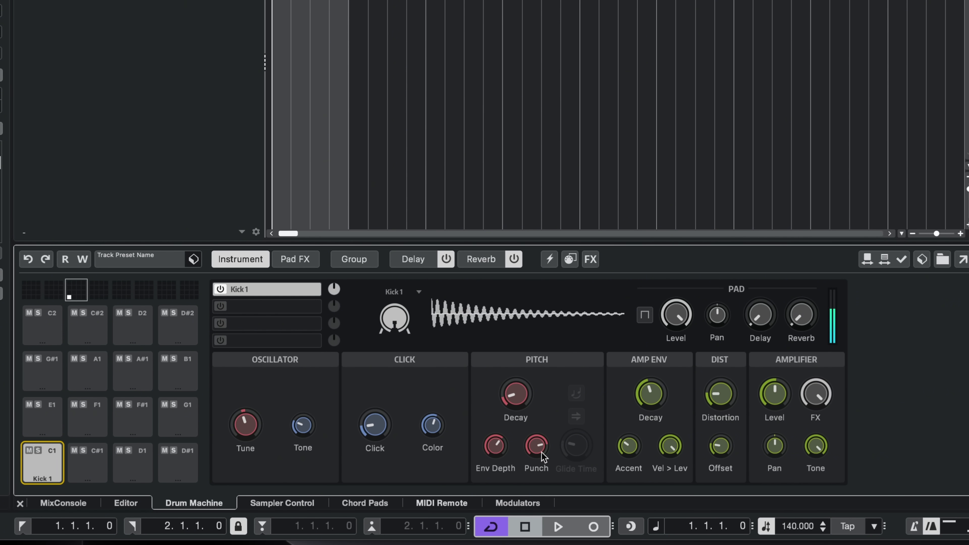
{"action": "left_click_drag", "start_coordinate": [648, 396], "coordinate": [650, 426]}
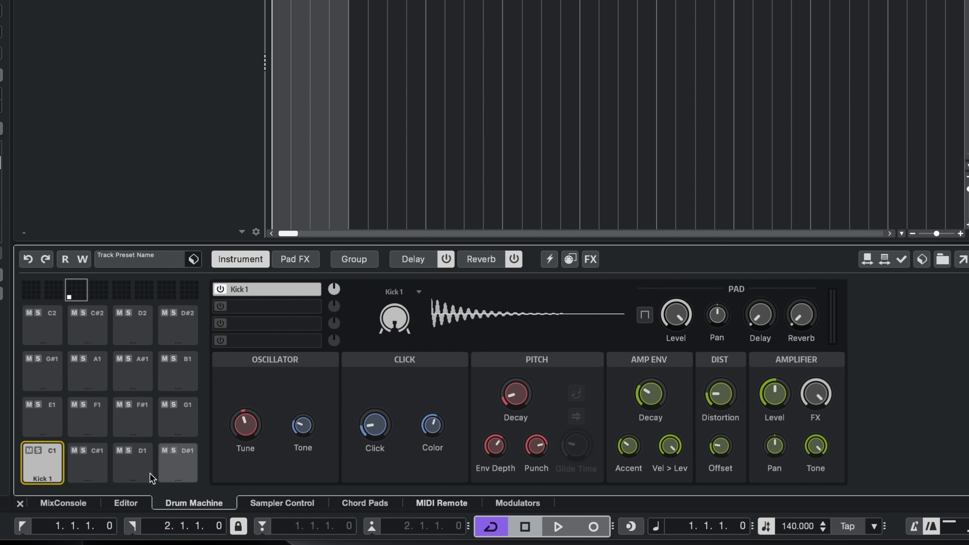
{"action": "left_click", "coordinate": [43, 481]}
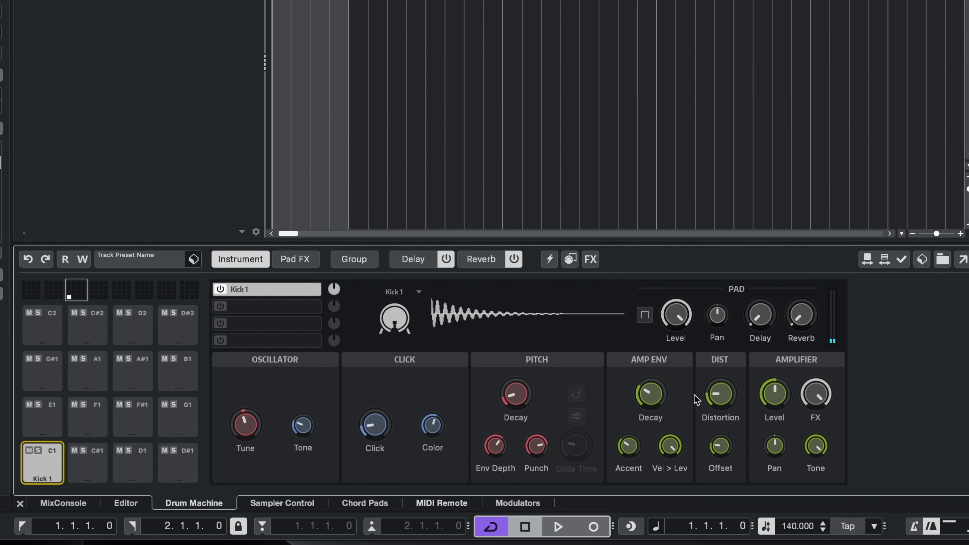
- Add distortion to Kick 1 up to 0.40 and audition the pad
{"action": "left_click_drag", "start_coordinate": [747, 401], "coordinate": [741, 353]}
{"action": "left_click", "coordinate": [44, 467]}
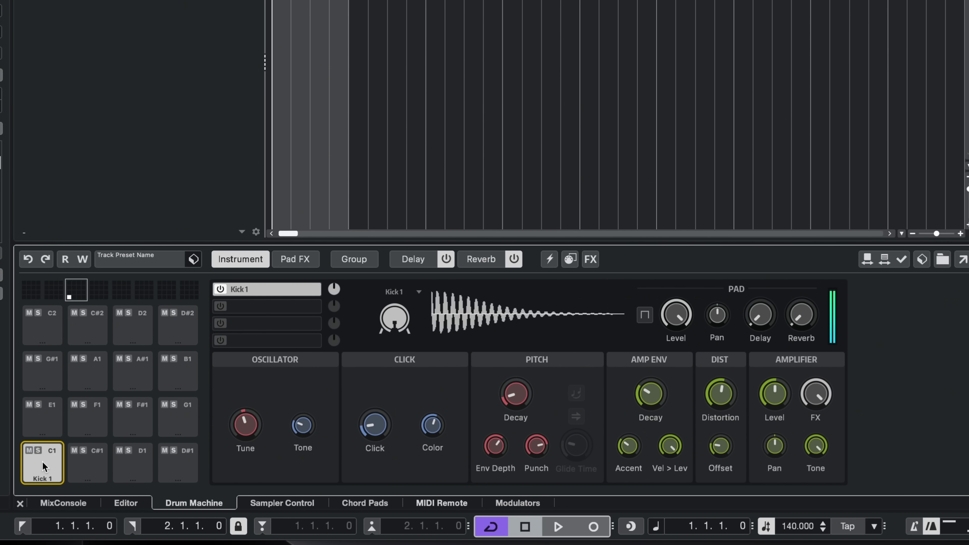
{"action": "left_click_drag", "start_coordinate": [720, 397], "coordinate": [721, 367]}
{"action": "left_click", "coordinate": [44, 470]}
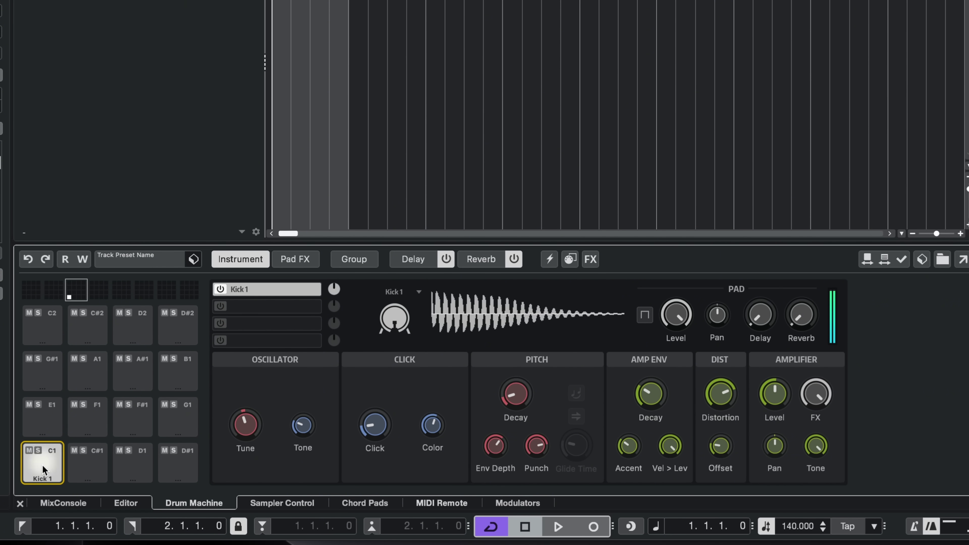
{"action": "left_click", "coordinate": [44, 470]}
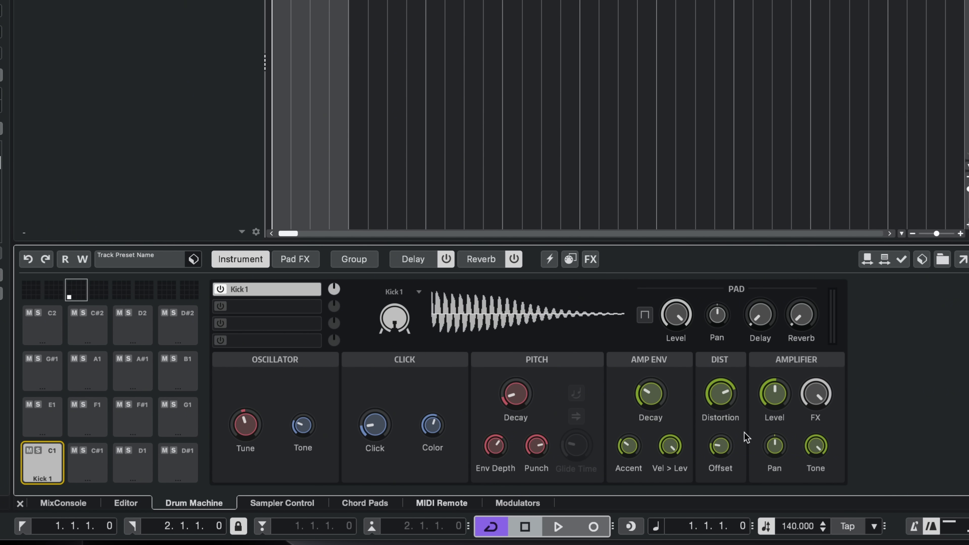
- Load Snare 2 onto the empty C#1 pad and audition it
{"action": "left_click", "coordinate": [93, 467]}
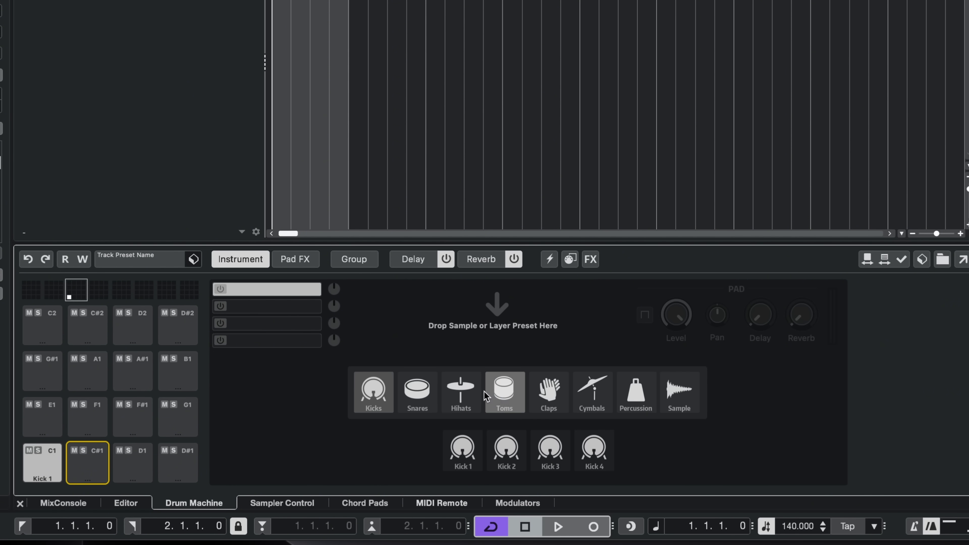
{"action": "left_click", "coordinate": [417, 393]}
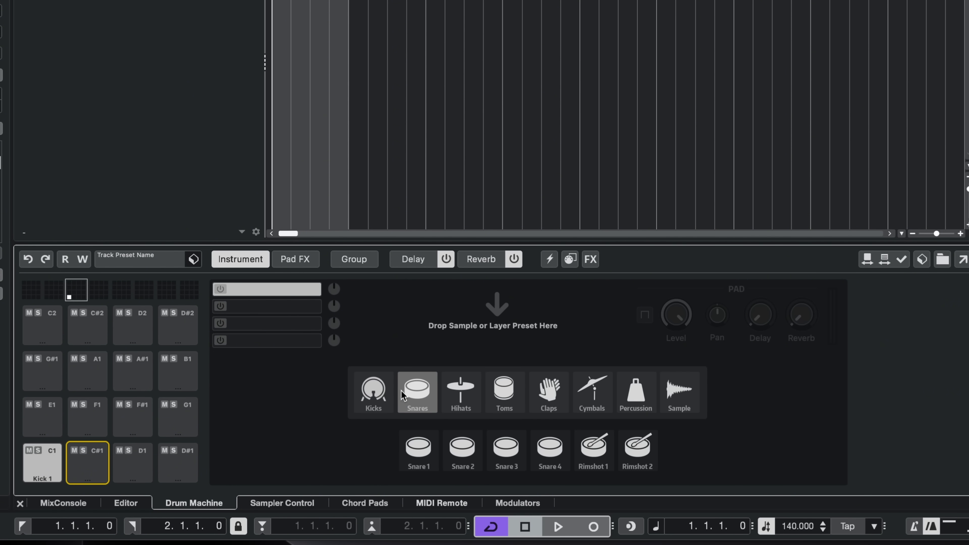
{"action": "left_click", "coordinate": [458, 447]}
{"action": "left_click", "coordinate": [87, 463]}
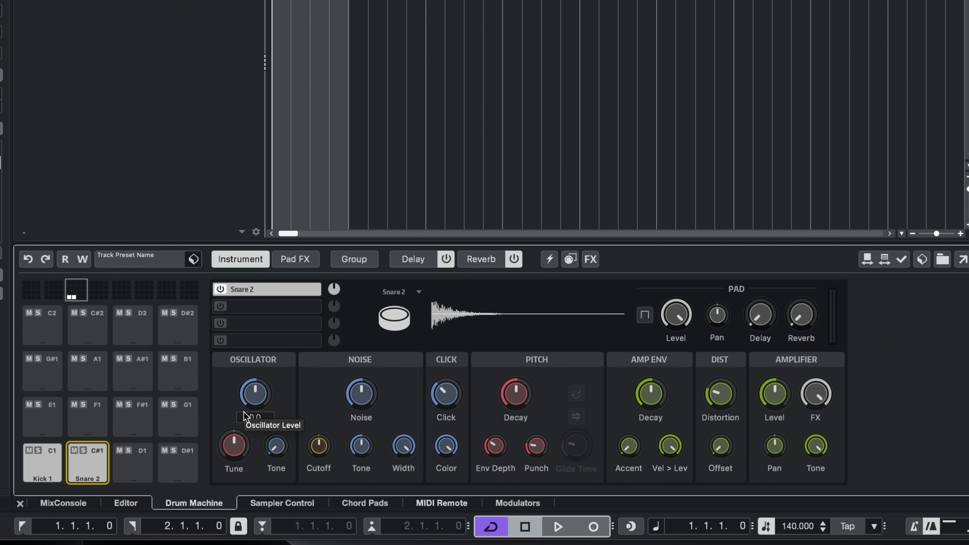
- Lower the snare's oscillator level and oscillator tune, auditioning each change
{"action": "left_click_drag", "start_coordinate": [267, 393], "coordinate": [256, 416]}
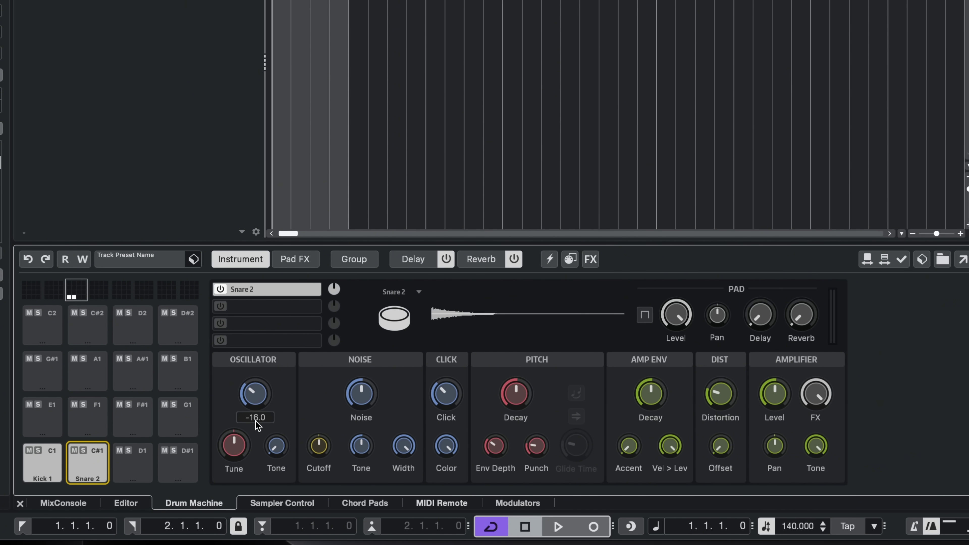
{"action": "left_click", "coordinate": [96, 465]}
{"action": "left_click", "coordinate": [95, 466]}
{"action": "scroll", "coordinate": [253, 388], "scroll_direction": "up", "scroll_amount": 2}
{"action": "left_click", "coordinate": [90, 466]}
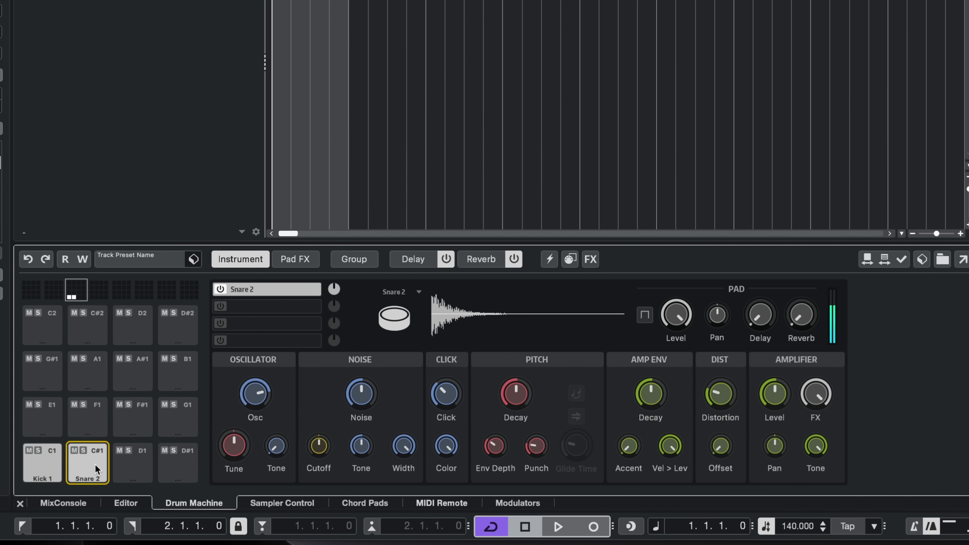
{"action": "mouse_move", "coordinate": [236, 438]}
{"action": "left_mouse_down"}
{"action": "mouse_move", "coordinate": [243, 487]}
{"action": "mouse_move", "coordinate": [247, 445]}
{"action": "left_mouse_up"}
{"action": "left_click", "coordinate": [72, 465]}
{"action": "left_click", "coordinate": [86, 467]}
- Darken the oscillator tone and rebalance the noise amount, with a brighter noise tone
{"action": "left_click_drag", "start_coordinate": [275, 447], "coordinate": [277, 480]}
{"action": "left_click", "coordinate": [90, 471]}
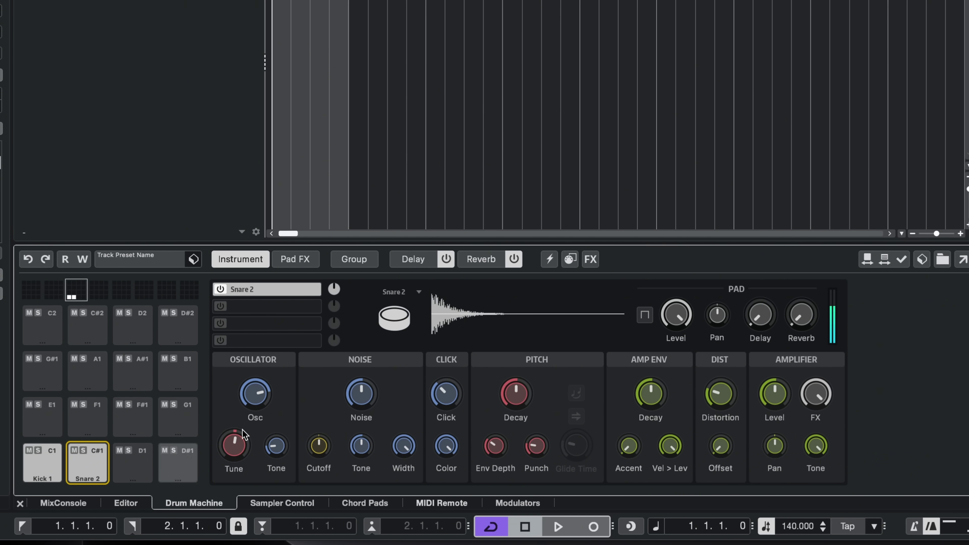
{"action": "mouse_move", "coordinate": [369, 382]}
{"action": "left_mouse_down"}
{"action": "mouse_move", "coordinate": [369, 412]}
{"action": "mouse_move", "coordinate": [365, 365]}
{"action": "left_mouse_up"}
{"action": "left_click", "coordinate": [95, 466]}
{"action": "left_click", "coordinate": [96, 465]}
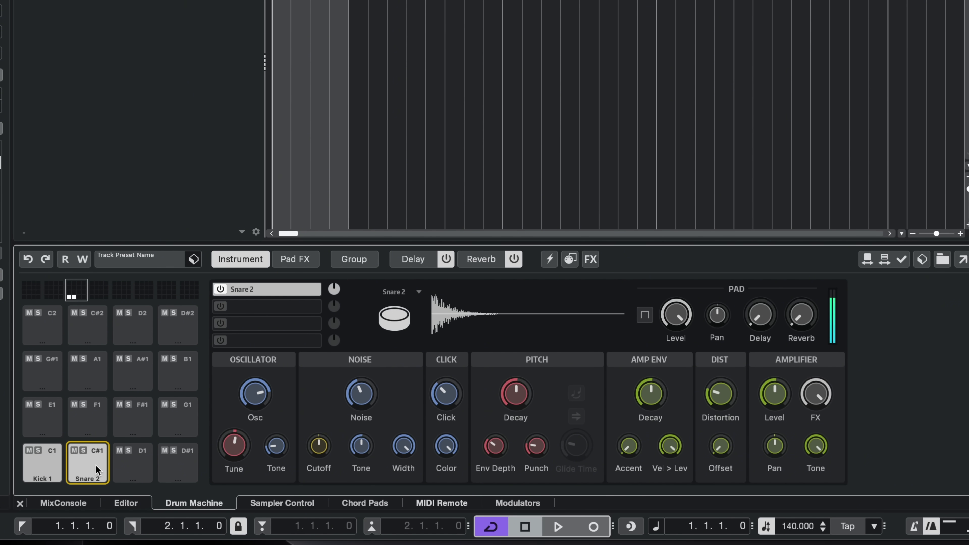
{"action": "left_click_drag", "start_coordinate": [351, 385], "coordinate": [352, 378]}
{"action": "left_click_drag", "start_coordinate": [361, 446], "coordinate": [363, 431]}
{"action": "left_click", "coordinate": [85, 474]}
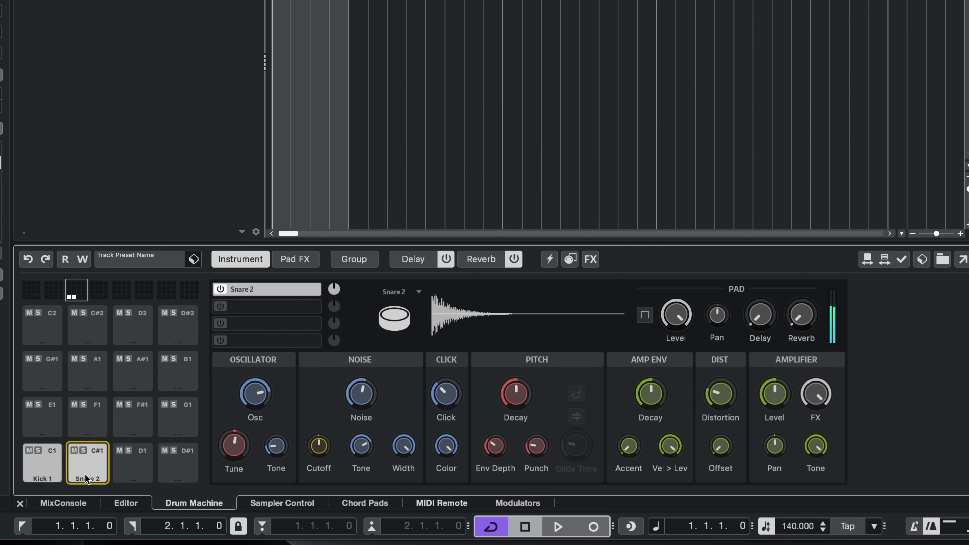
- Reduce the click, shorten the amp envelope decay and add light distortion
{"action": "left_click_drag", "start_coordinate": [455, 416], "coordinate": [447, 417]}
{"action": "left_click", "coordinate": [98, 469]}
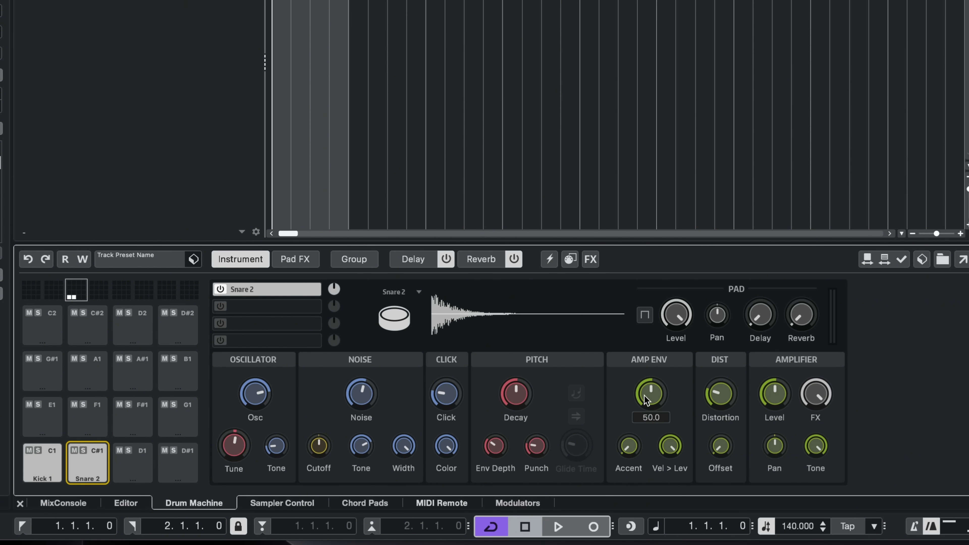
{"action": "left_click_drag", "start_coordinate": [644, 395], "coordinate": [645, 421]}
{"action": "left_click", "coordinate": [91, 467]}
{"action": "left_click_drag", "start_coordinate": [721, 393], "coordinate": [727, 350]}
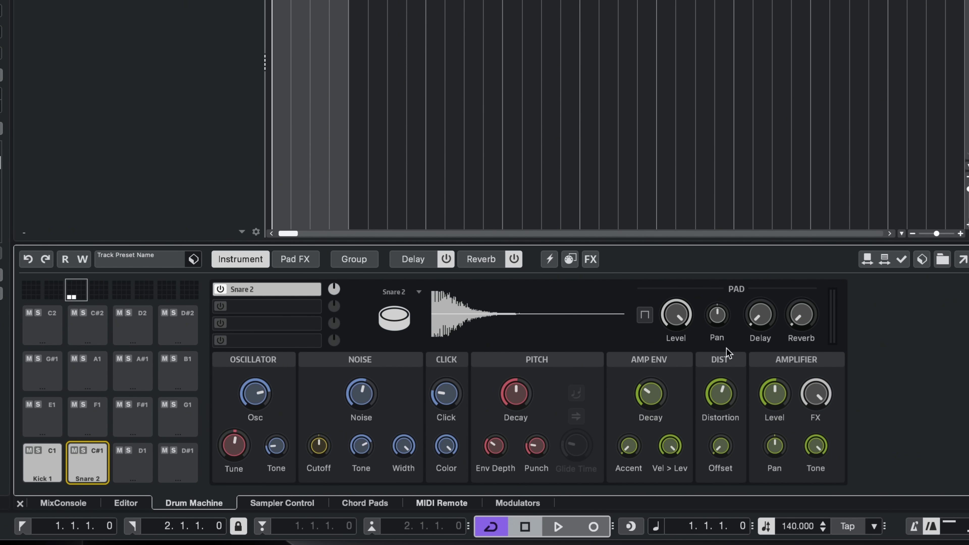
{"action": "left_click", "coordinate": [96, 465]}
{"action": "left_click_drag", "start_coordinate": [717, 397], "coordinate": [718, 426]}
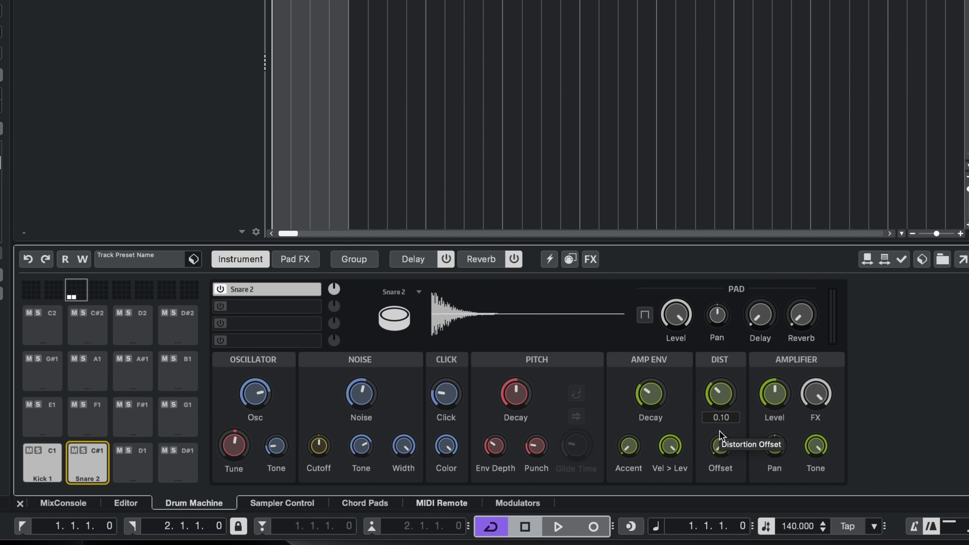
{"action": "left_click", "coordinate": [89, 465]}
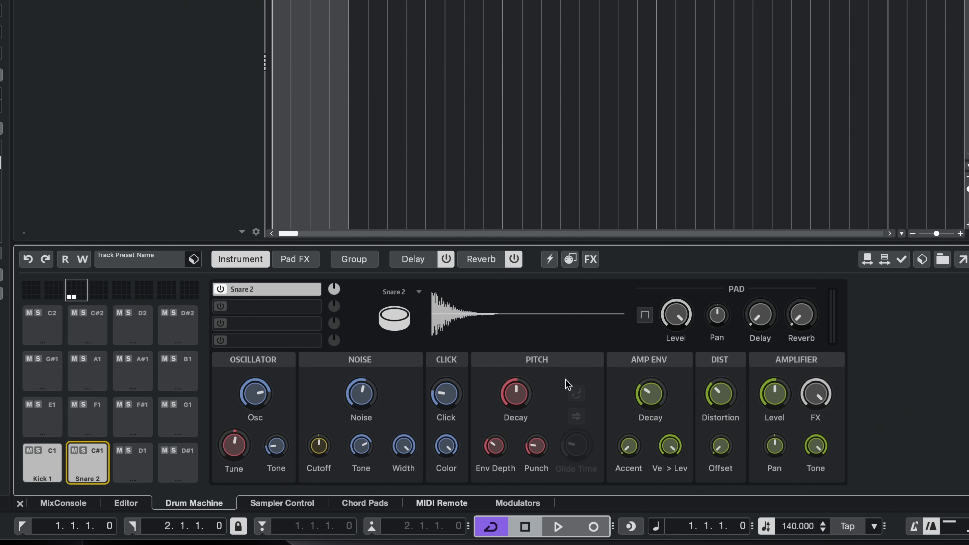
- Compare Snare 2 against the Kick 1 pad, ending on Snare 2
{"action": "left_click", "coordinate": [42, 464]}
{"action": "left_click", "coordinate": [79, 471]}
{"action": "left_click", "coordinate": [36, 473]}
{"action": "left_click", "coordinate": [82, 472]}
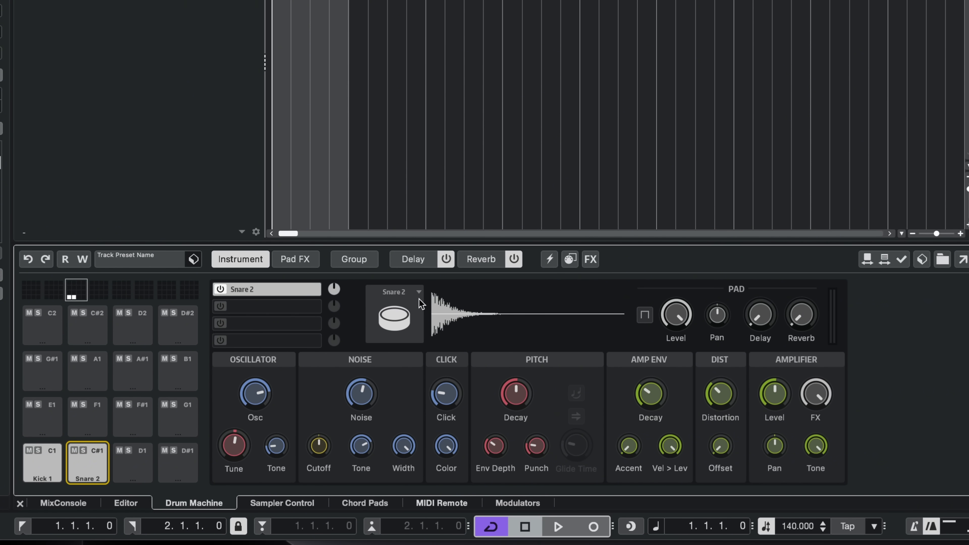
- Raise Snare 2's delay send to -6.6 dB and audition it against the kick
{"action": "left_click", "coordinate": [412, 259]}
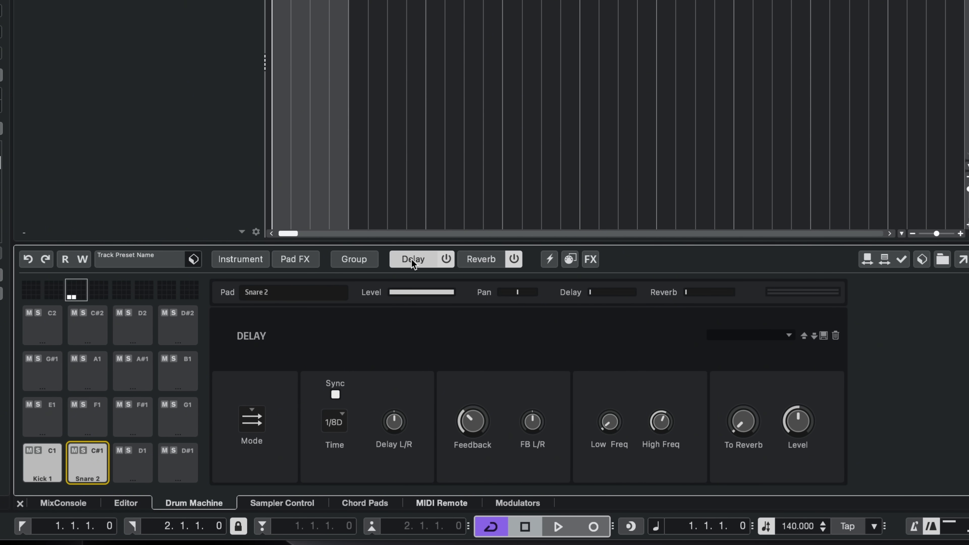
{"action": "left_click_drag", "start_coordinate": [608, 289], "coordinate": [631, 246]}
{"action": "left_click", "coordinate": [40, 464]}
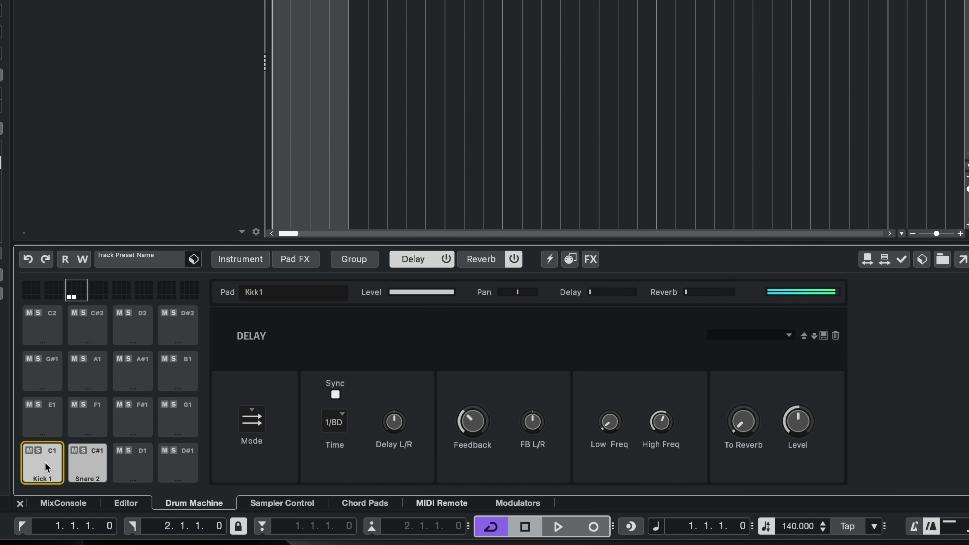
{"action": "left_click", "coordinate": [102, 464]}
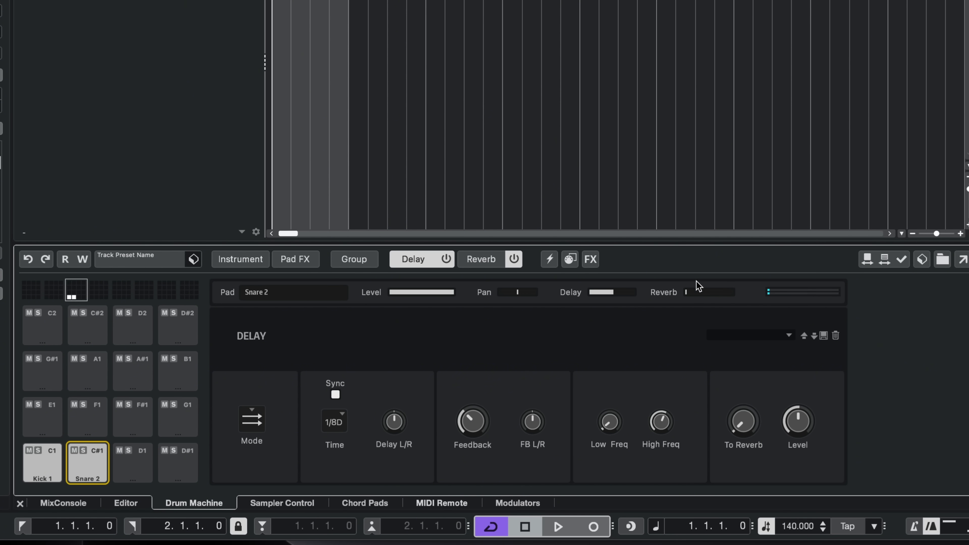
- Set Snare 2's reverb send to about -9.9 dB and audition it
{"action": "left_click", "coordinate": [702, 291]}
{"action": "left_click", "coordinate": [590, 294]}
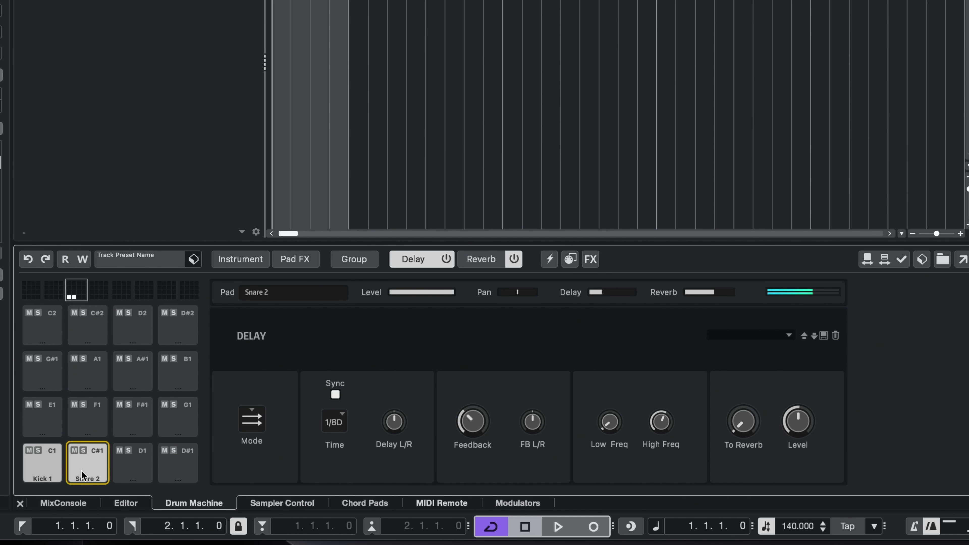
{"action": "left_click_drag", "start_coordinate": [701, 292], "coordinate": [693, 322]}
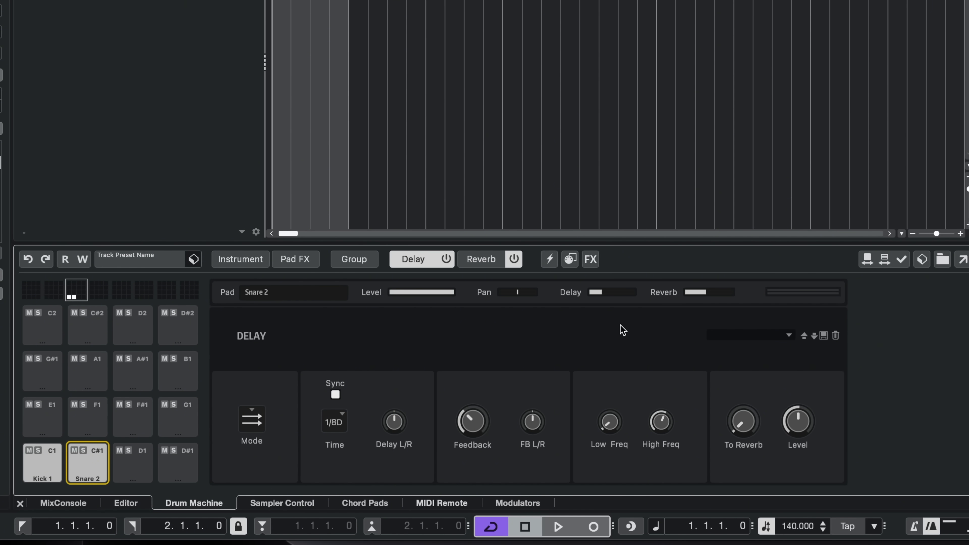
{"action": "left_click", "coordinate": [90, 468]}
{"action": "left_click", "coordinate": [90, 468]}
{"action": "left_click", "coordinate": [88, 473]}
- Remove Snare 2's delay send, switch off the delay effect, and nudge the reverb send up
{"action": "left_click_drag", "start_coordinate": [595, 292], "coordinate": [537, 292]}
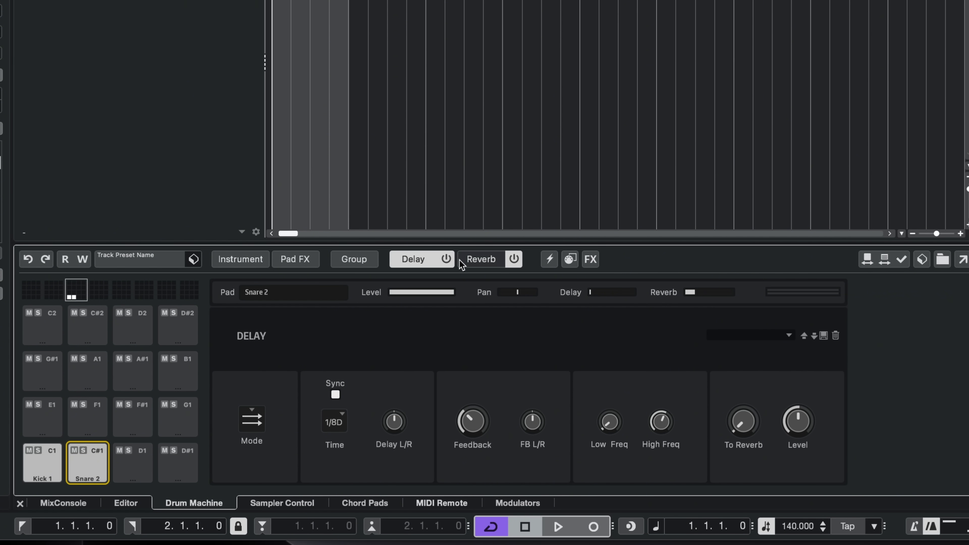
{"action": "left_click", "coordinate": [445, 259]}
{"action": "left_click", "coordinate": [81, 472]}
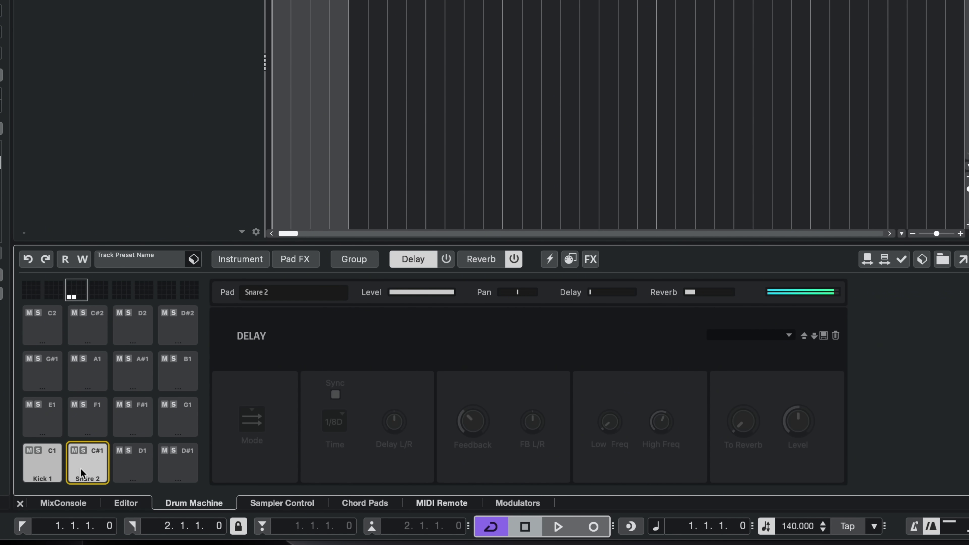
{"action": "left_click", "coordinate": [699, 293]}
{"action": "left_click", "coordinate": [102, 468]}
- Compare the snare and kick pads, finishing on Snare 2
{"action": "left_click", "coordinate": [60, 454]}
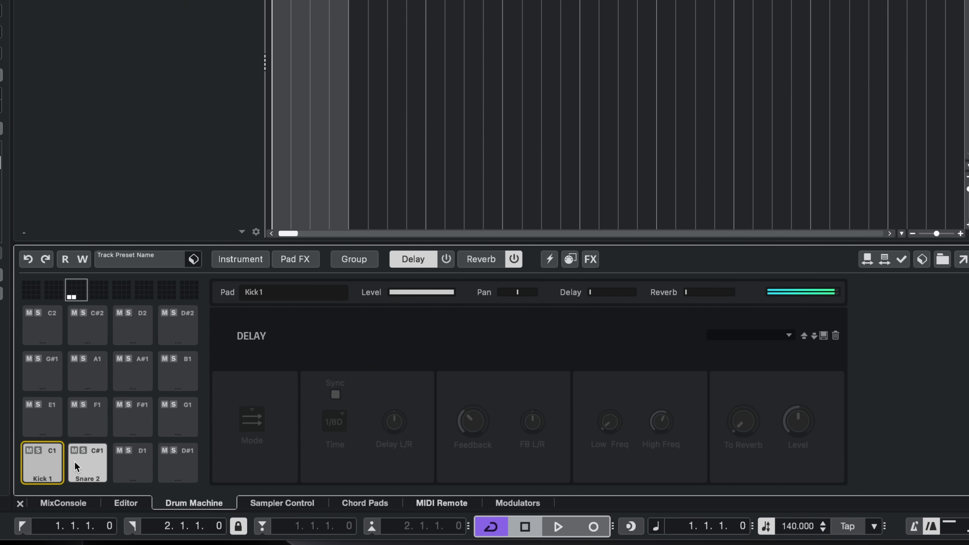
{"action": "left_click", "coordinate": [91, 461]}
{"action": "left_click", "coordinate": [46, 466]}
{"action": "left_click", "coordinate": [93, 465]}
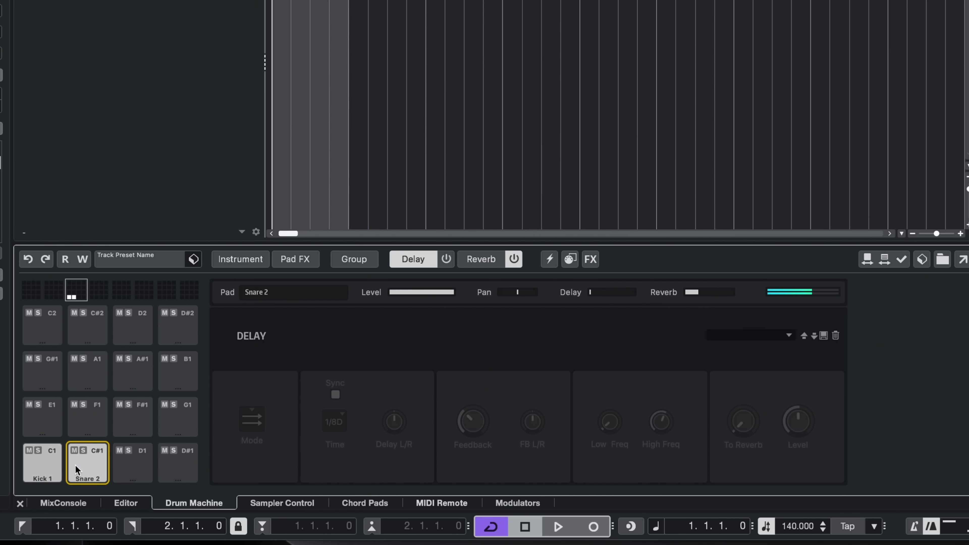
{"action": "left_click", "coordinate": [79, 466]}
{"action": "left_click", "coordinate": [37, 465]}
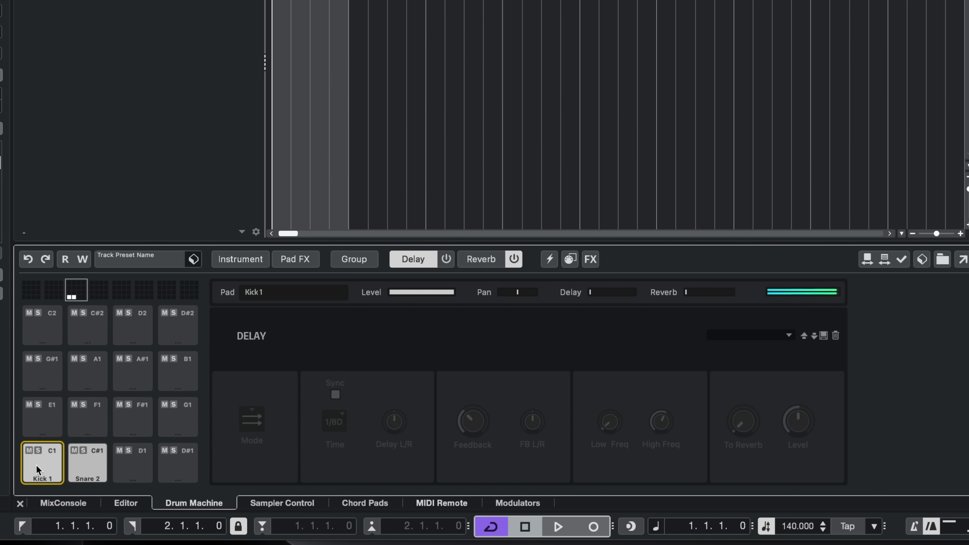
{"action": "left_click", "coordinate": [78, 466]}
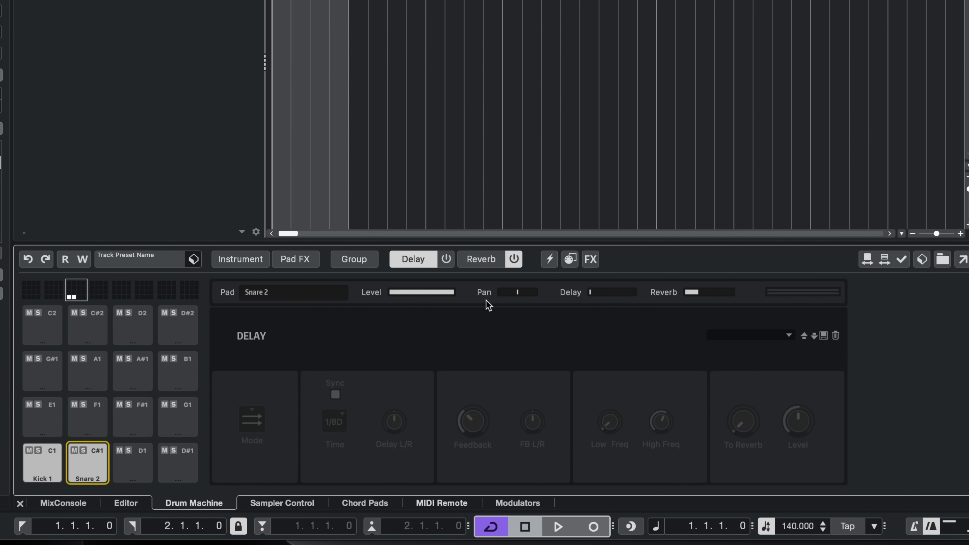
- Switch off reverb and try the Bit Crusher with a remapped bit pattern on Snare 2
{"action": "left_click", "coordinate": [513, 260]}
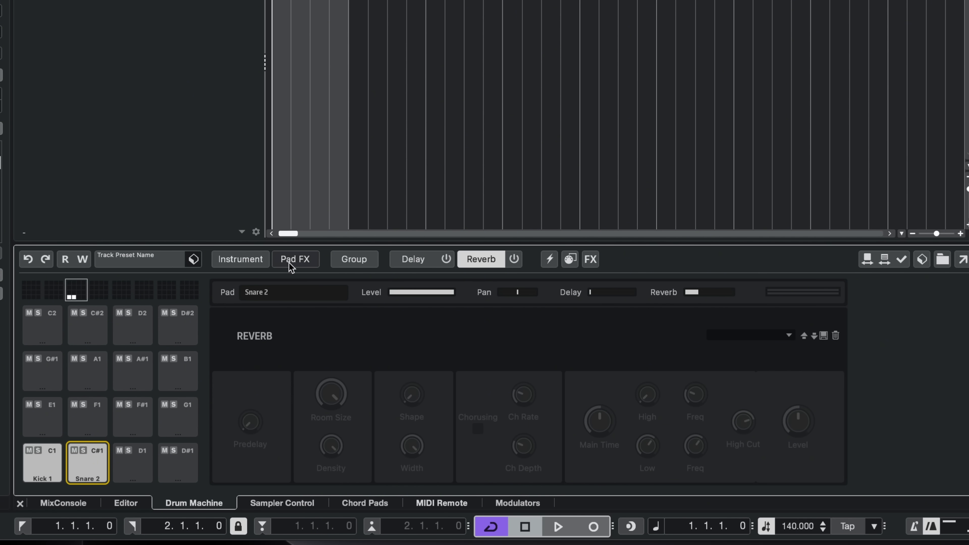
{"action": "left_click", "coordinate": [287, 264]}
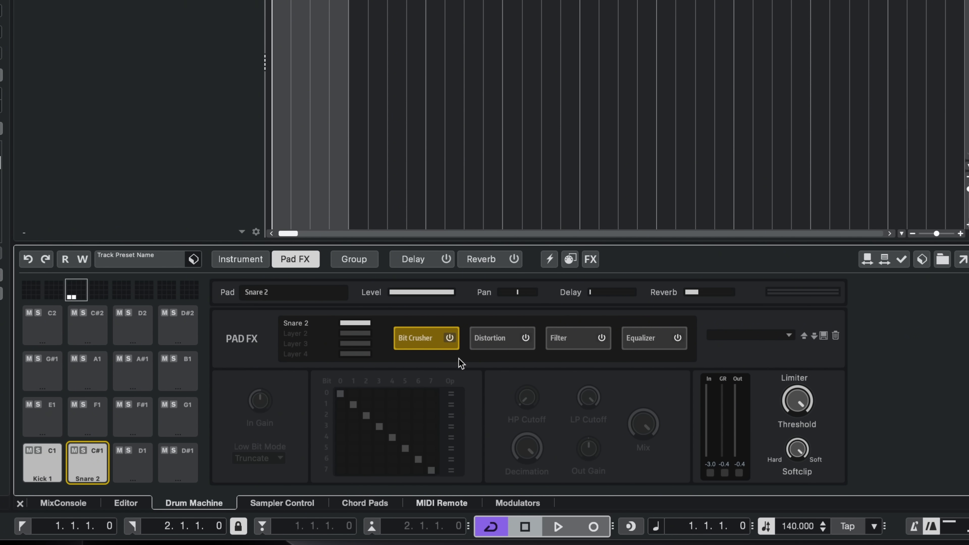
{"action": "left_click", "coordinate": [450, 338]}
{"action": "left_click_drag", "start_coordinate": [369, 415], "coordinate": [418, 416]}
{"action": "left_click", "coordinate": [378, 460]}
{"action": "left_click", "coordinate": [91, 474]}
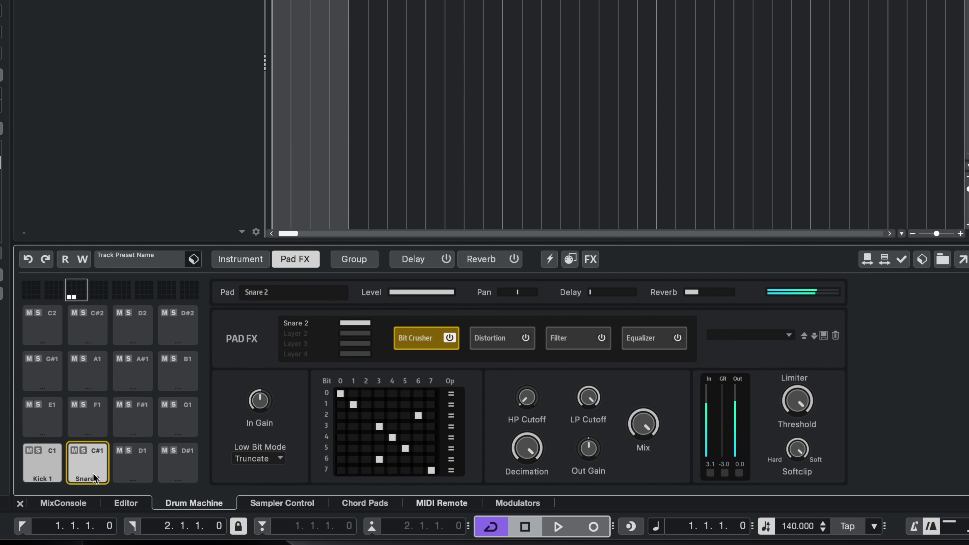
- Disable the snare's Bit Crusher and enable it on Kick 1 with a remapped bit
{"action": "left_click", "coordinate": [450, 338]}
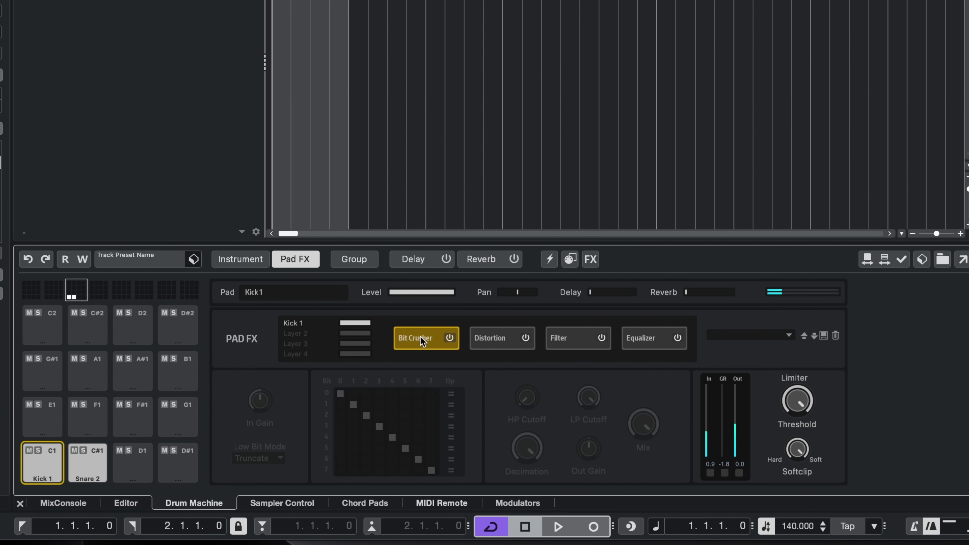
{"action": "left_click", "coordinate": [449, 338]}
{"action": "left_click", "coordinate": [392, 405]}
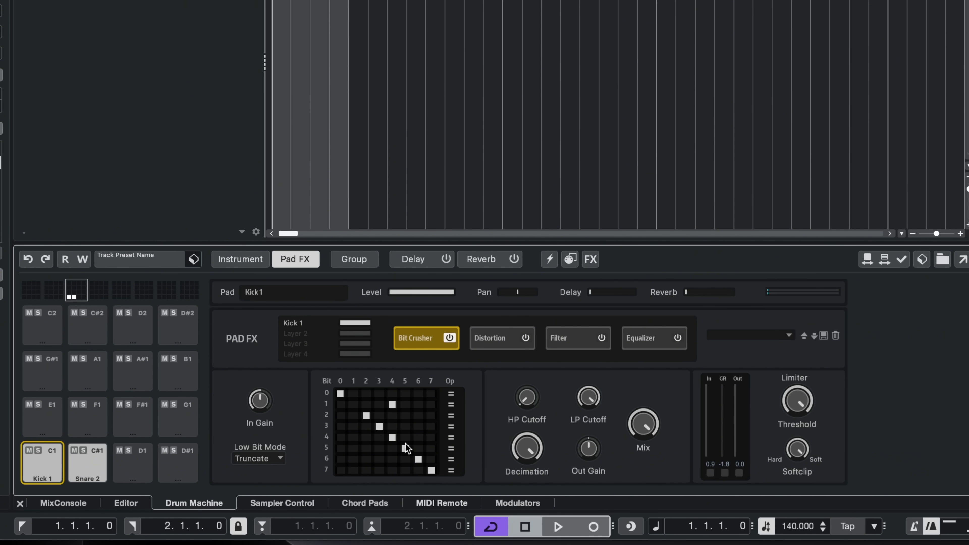
{"action": "left_click", "coordinate": [41, 469]}
- Compare the Kick 1 and Snare 2 Pad FX settings, ending on Snare 2
{"action": "left_click", "coordinate": [79, 469]}
{"action": "left_click", "coordinate": [35, 469]}
{"action": "left_click", "coordinate": [73, 469]}
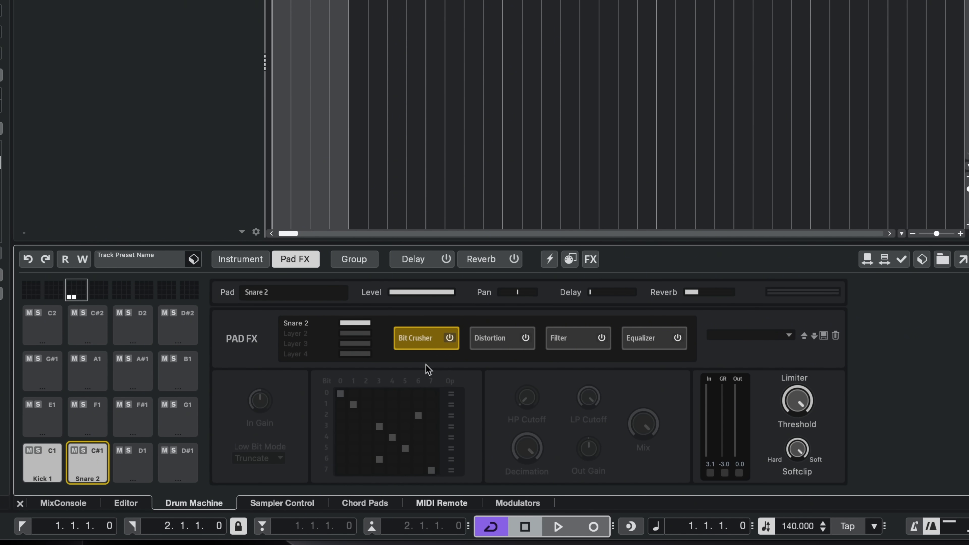
{"action": "left_click", "coordinate": [45, 460]}
{"action": "left_click", "coordinate": [89, 461]}
{"action": "left_click", "coordinate": [41, 466]}
{"action": "left_click", "coordinate": [72, 466]}
{"action": "left_click", "coordinate": [42, 472]}
{"action": "left_click", "coordinate": [91, 470]}
{"action": "left_click", "coordinate": [51, 468]}
{"action": "left_click", "coordinate": [94, 467]}
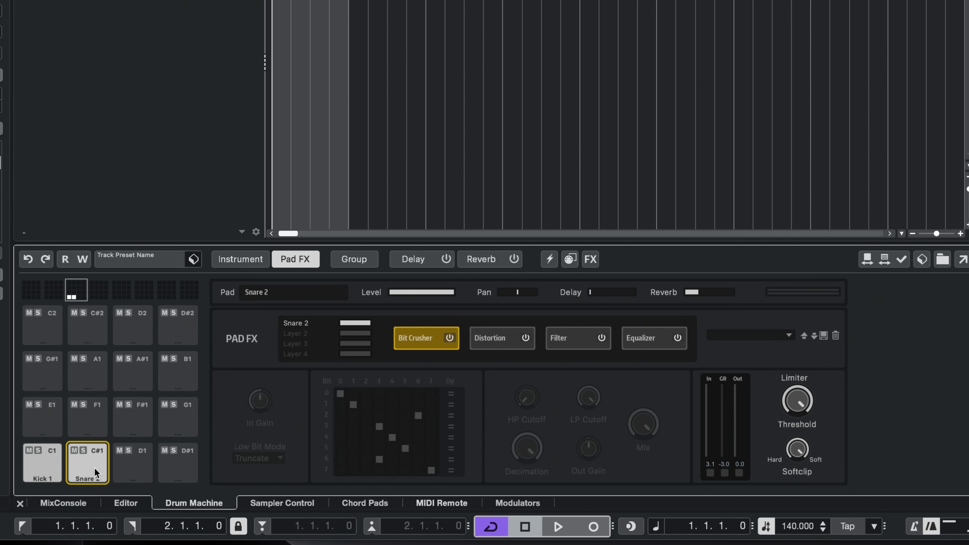
- Return to Snare 2's Instrument page and step through empty layers 2, 3 and 4
{"action": "left_click", "coordinate": [247, 258]}
{"action": "left_click", "coordinate": [222, 309]}
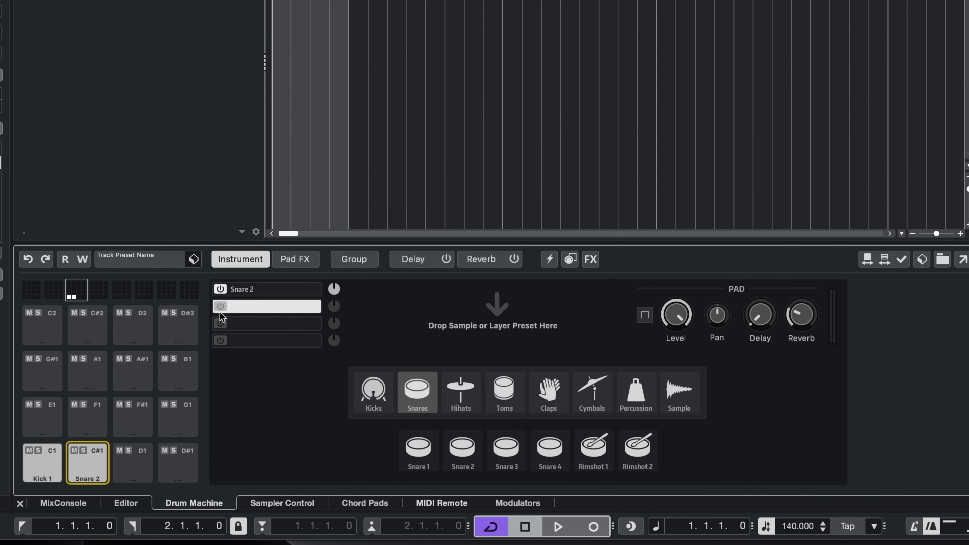
{"action": "left_click", "coordinate": [222, 326]}
{"action": "left_click", "coordinate": [222, 340]}
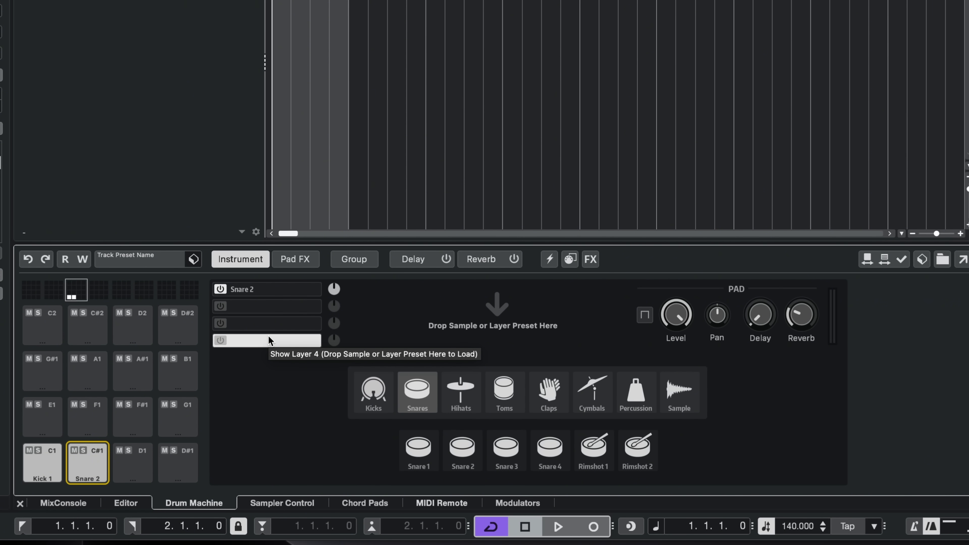
- Open the track preset browser and scroll through its Sub Style filter list
{"action": "left_click", "coordinate": [164, 263]}
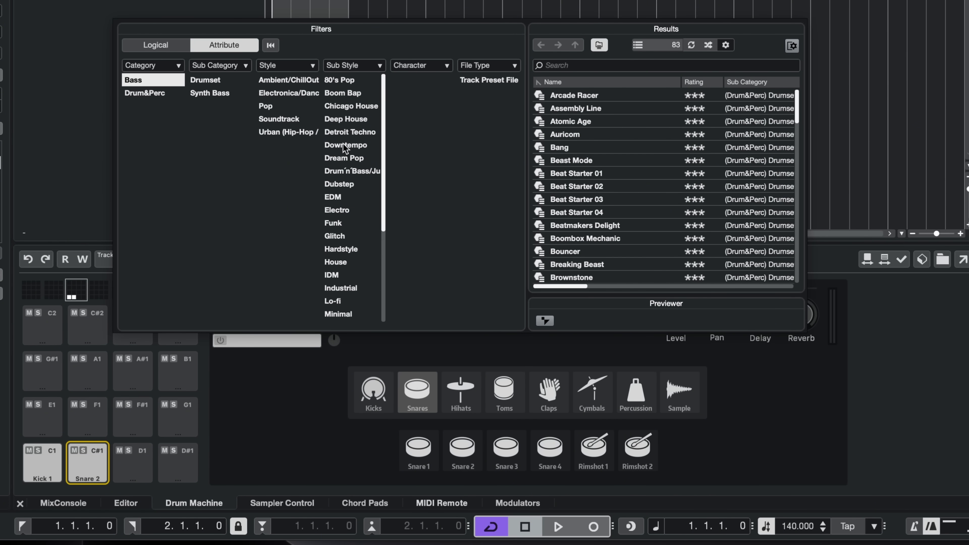
{"action": "scroll", "coordinate": [343, 143], "scroll_direction": "down", "scroll_amount": 2}
{"action": "scroll", "coordinate": [344, 127], "scroll_direction": "up", "scroll_amount": 2}
{"action": "scroll", "coordinate": [344, 127], "scroll_direction": "down", "scroll_amount": 5}
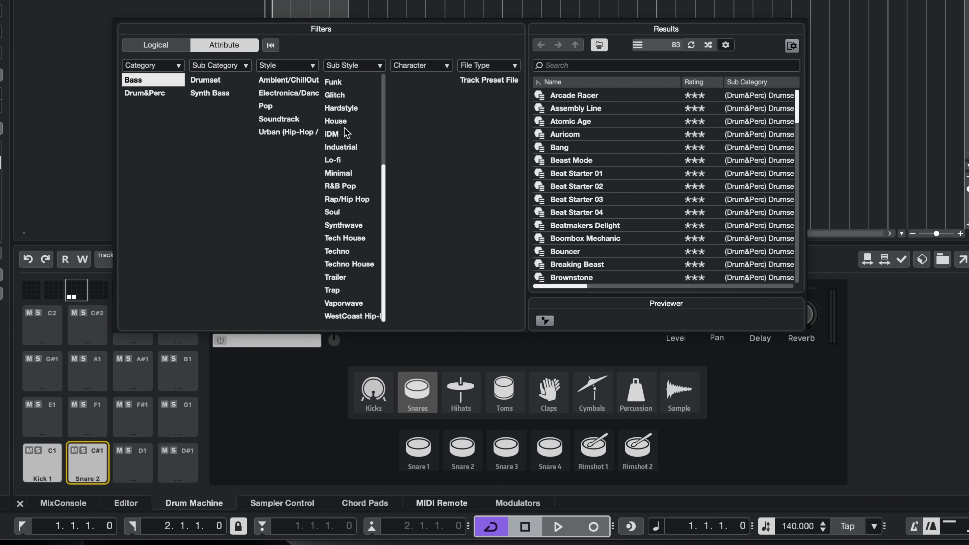